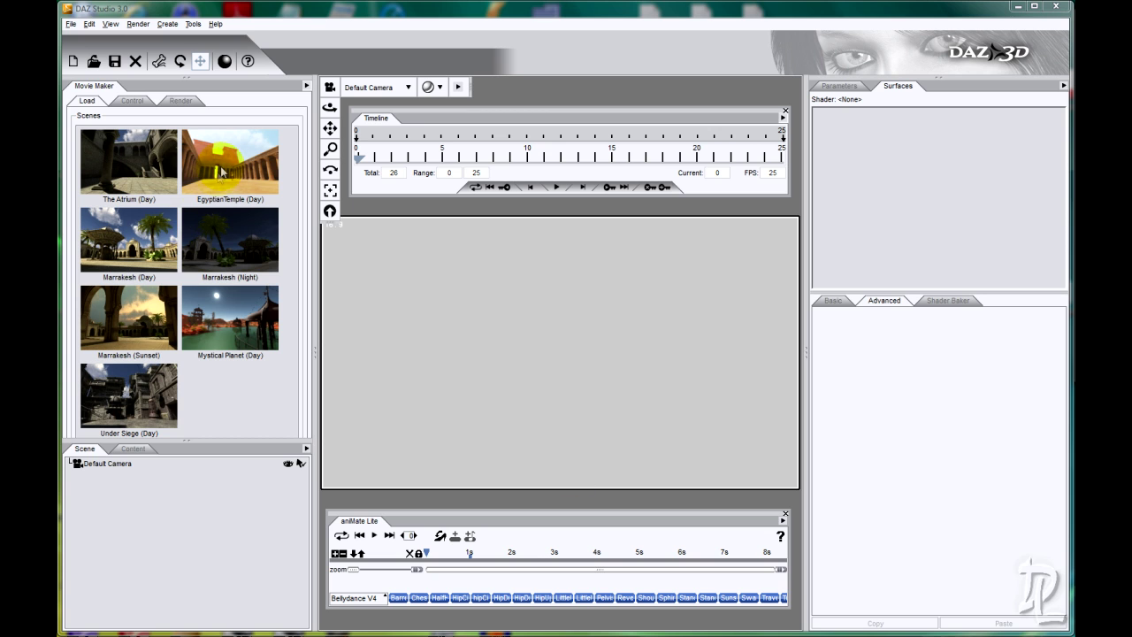
Step: Load the EgyptianTemple (Day) scene and merge the JustV4_2.daz figure file into it
double_click(230, 168)
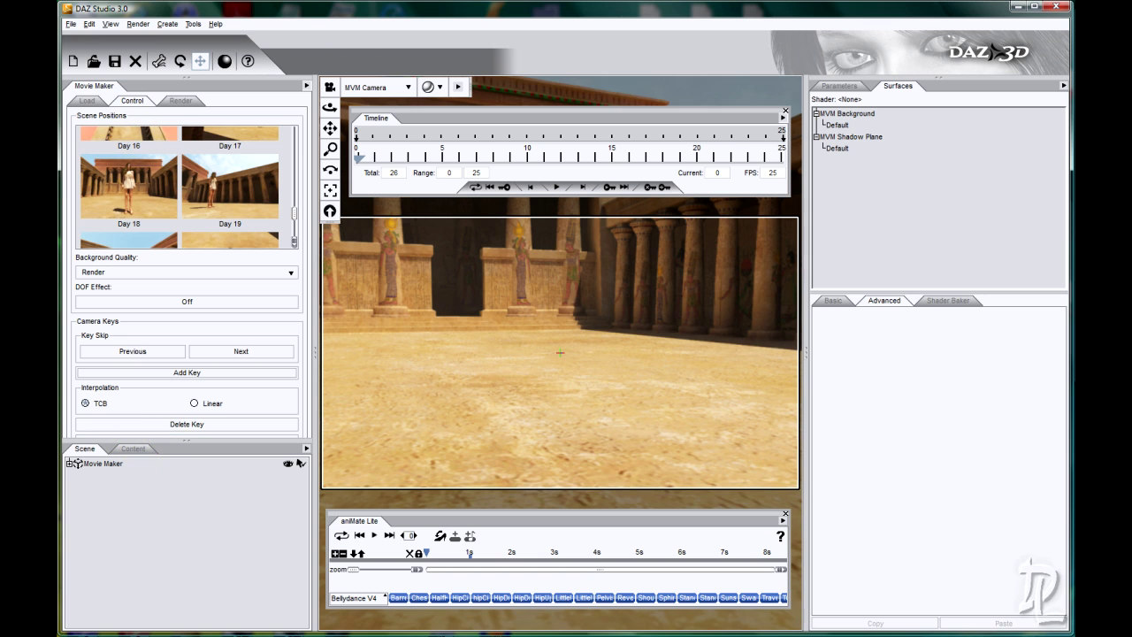
left_click(70, 25)
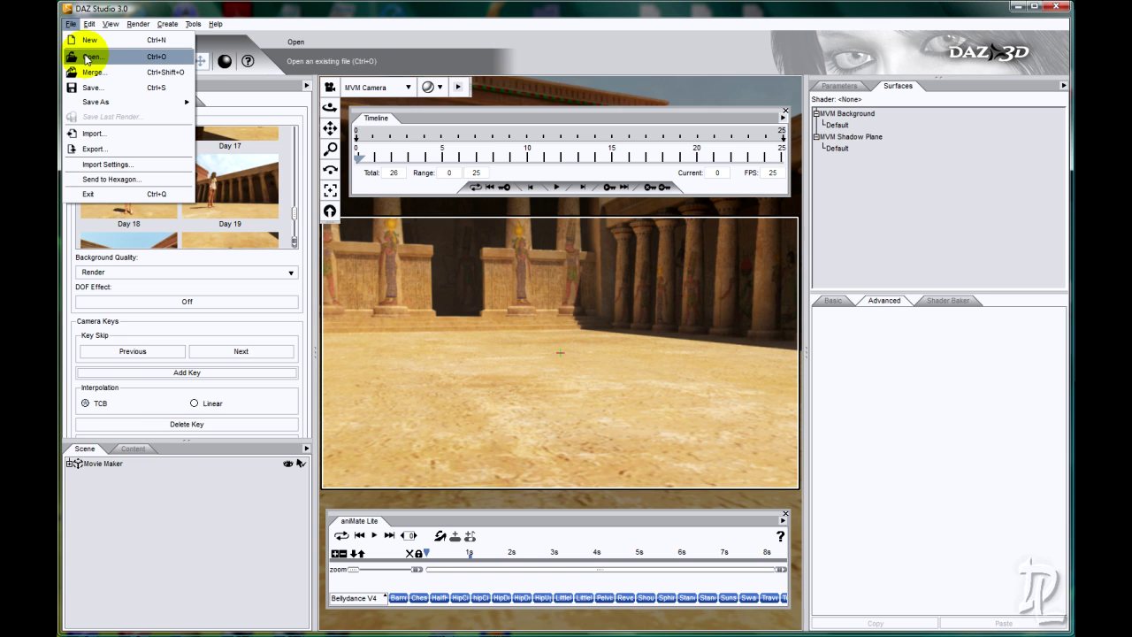
left_click(76, 56)
left_click(583, 340)
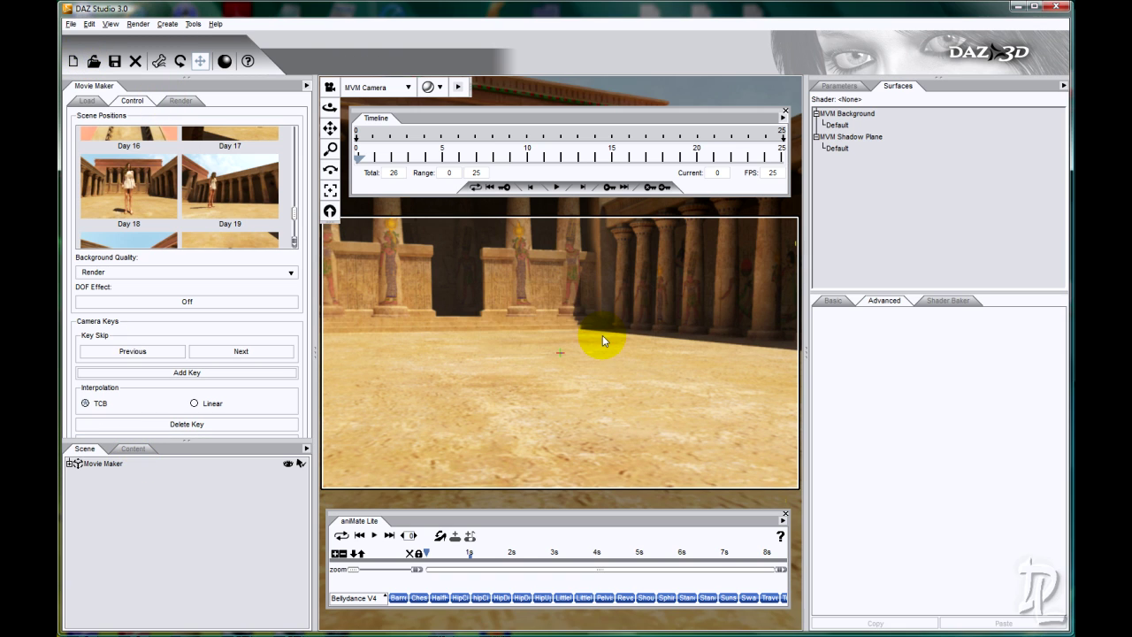
left_click(71, 24)
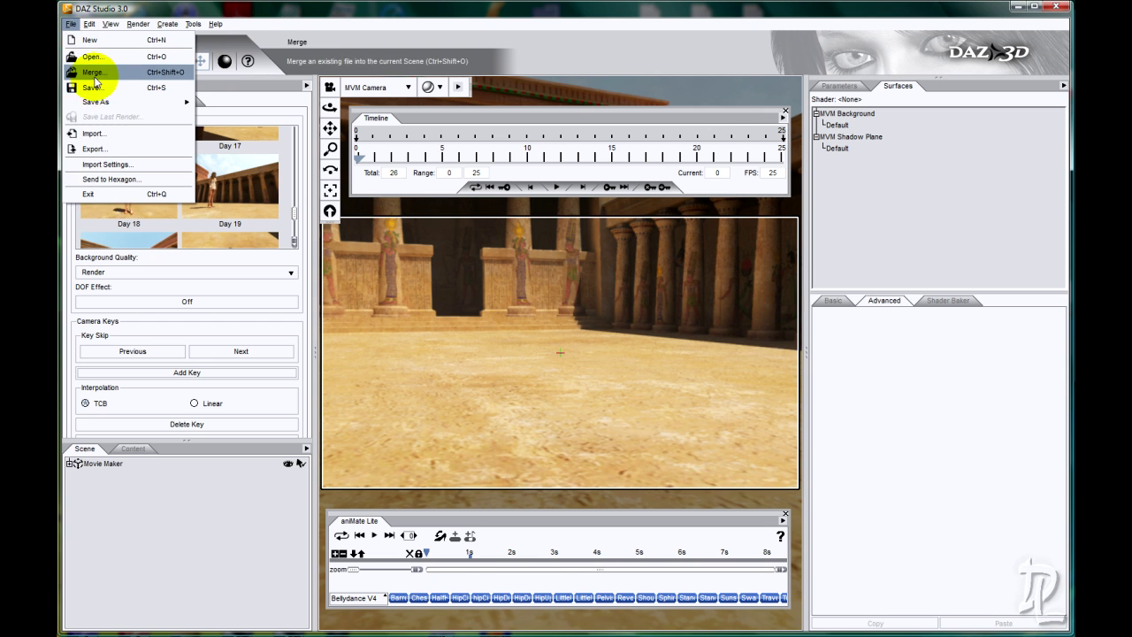
left_click(76, 57)
left_click(525, 99)
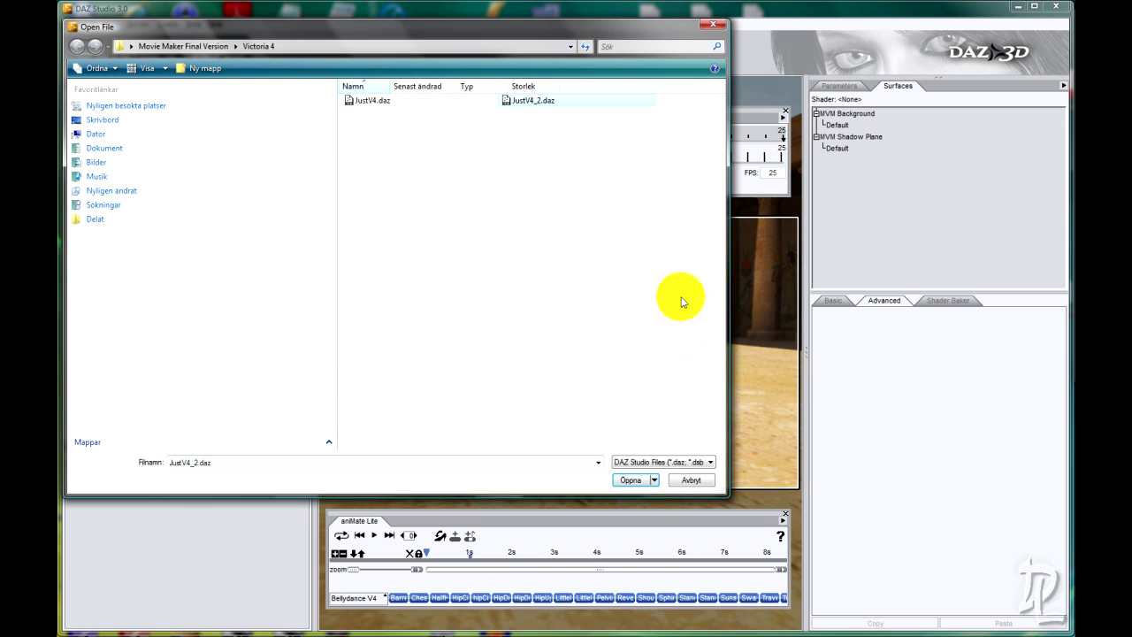
left_click(629, 479)
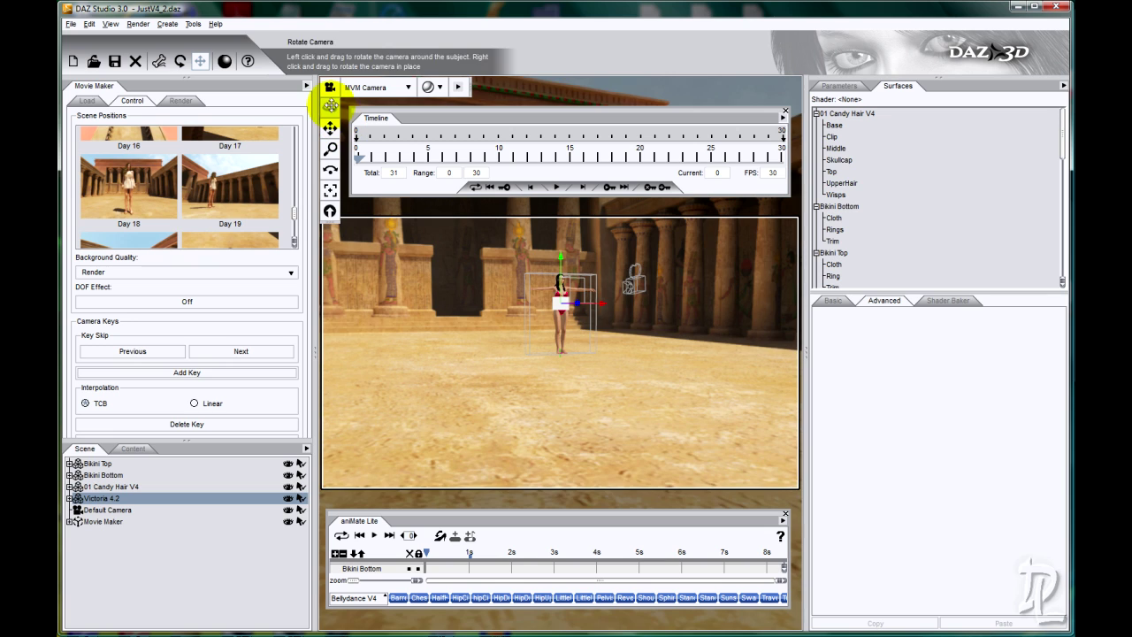
Step: Apply the Day 20 scene position and adjust the MVM Camera to frame the whole figure against the columns
left_click_drag(330, 169, 311, 175)
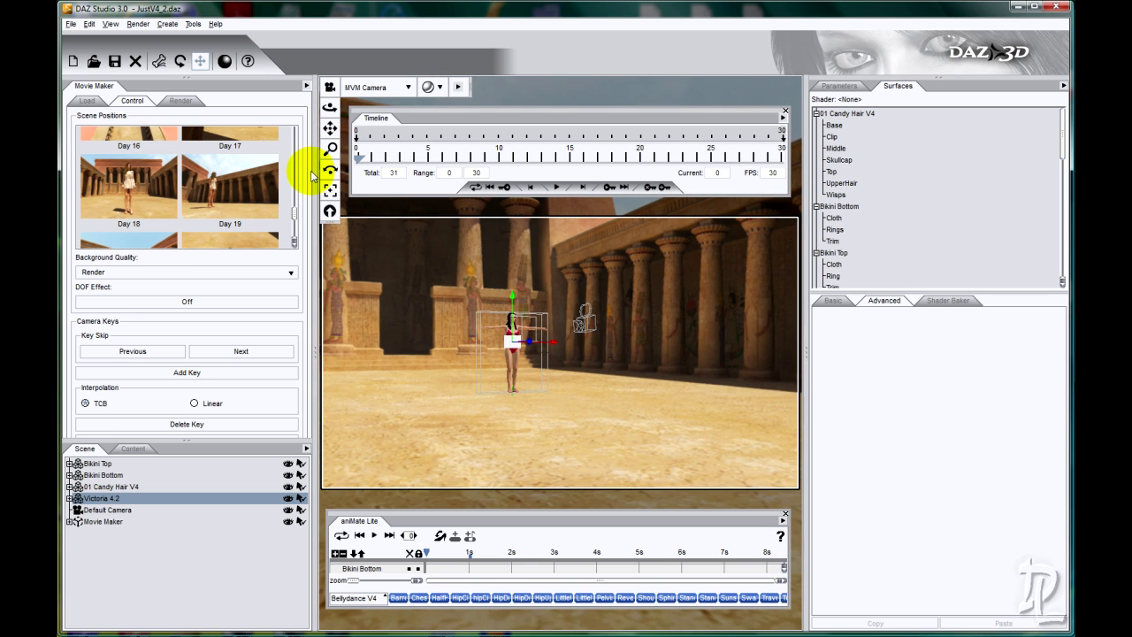
scroll(137, 212, "down", 2)
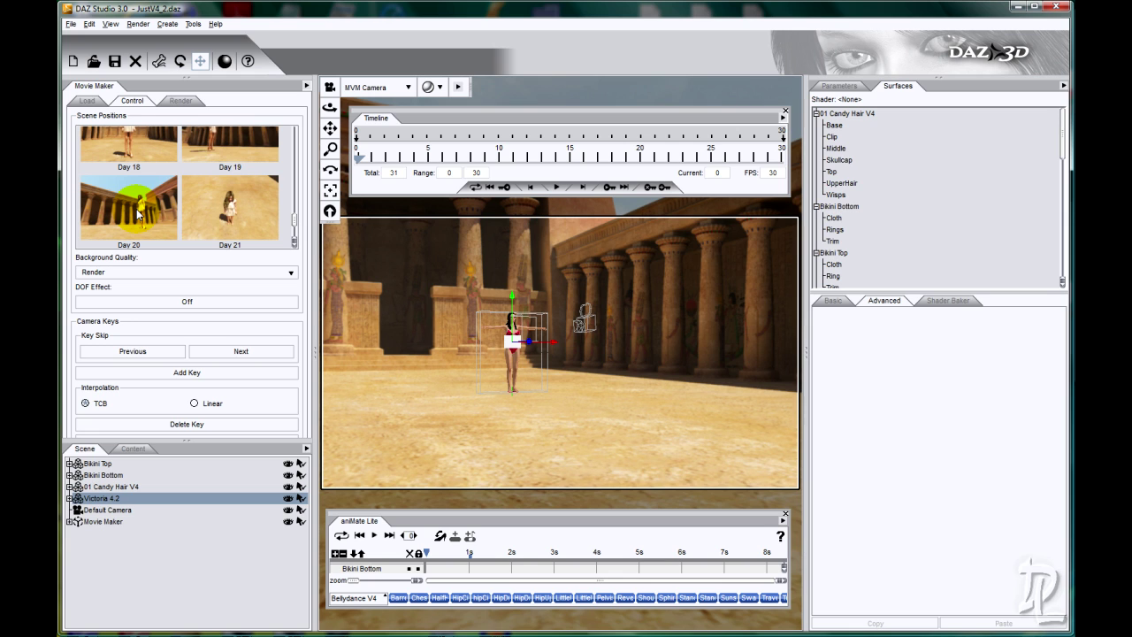
left_click(136, 209)
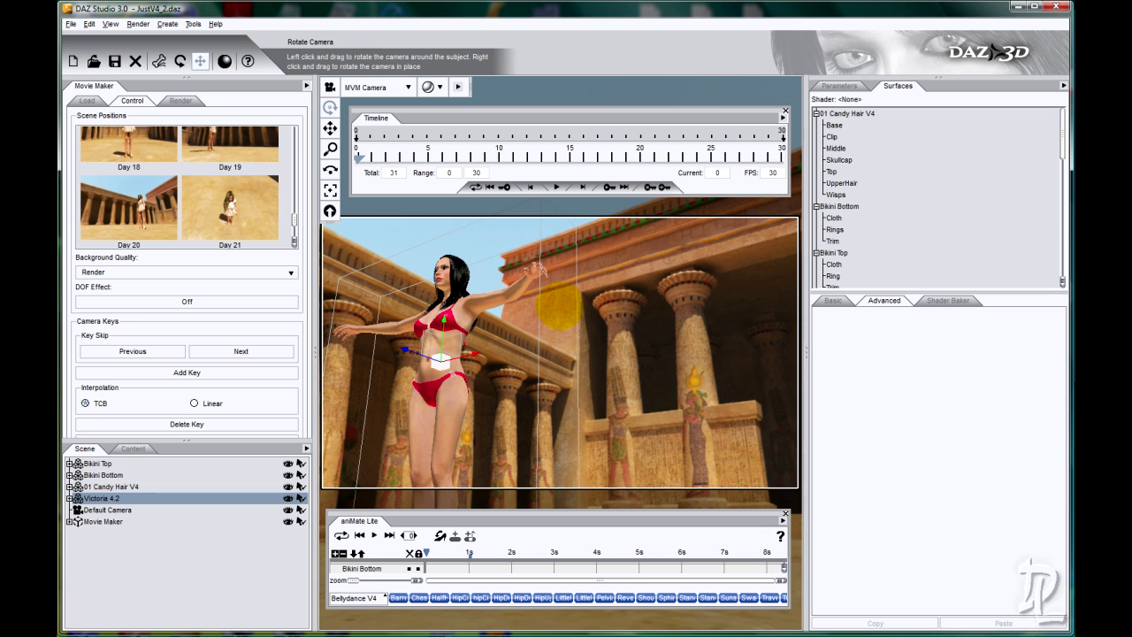
left_click_drag(559, 306, 560, 303)
left_click_drag(330, 149, 559, 303)
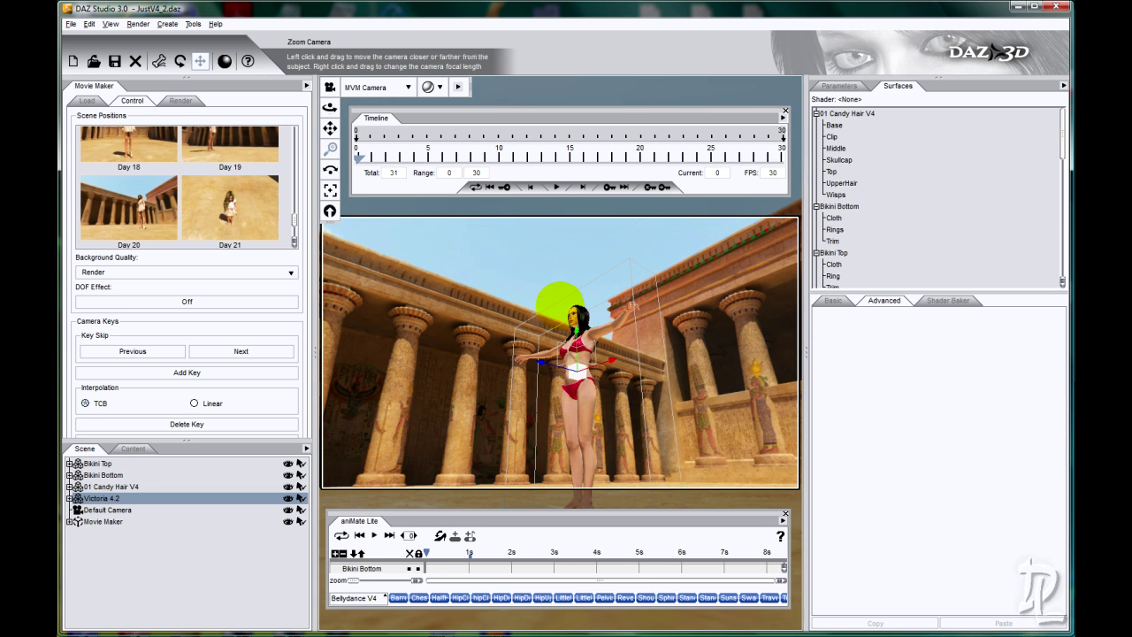
left_click_drag(330, 107, 559, 308)
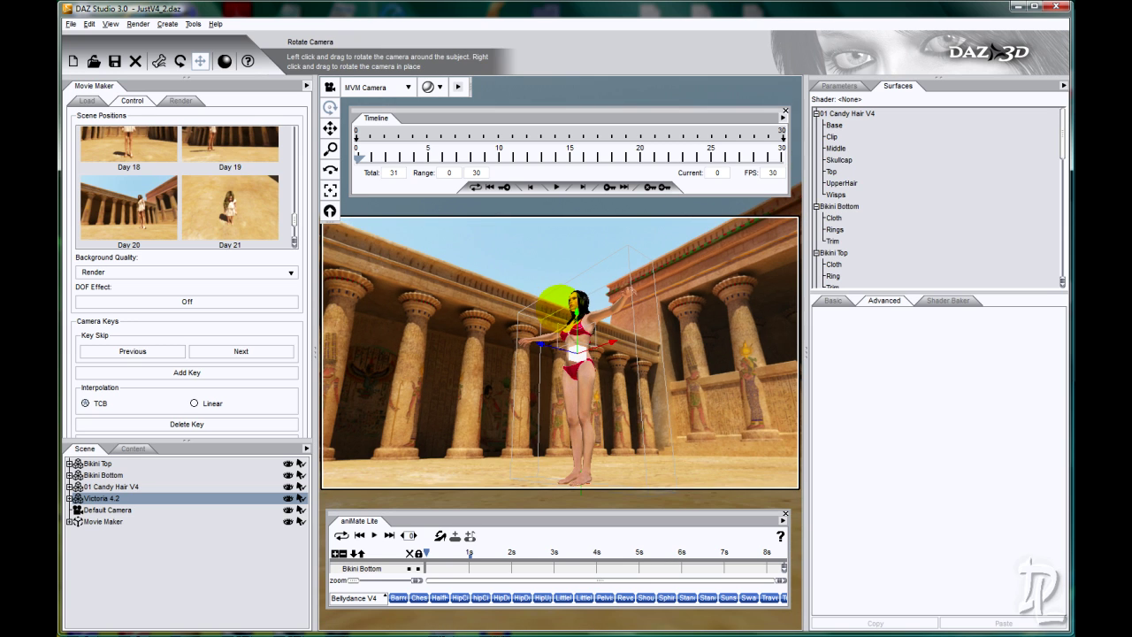
Step: Rotate the camera in place to view the temple gate, and return to the figure
mouse_move(560, 306)
right_mouse_down()
mouse_move(548, 317)
mouse_move(559, 305)
right_mouse_up()
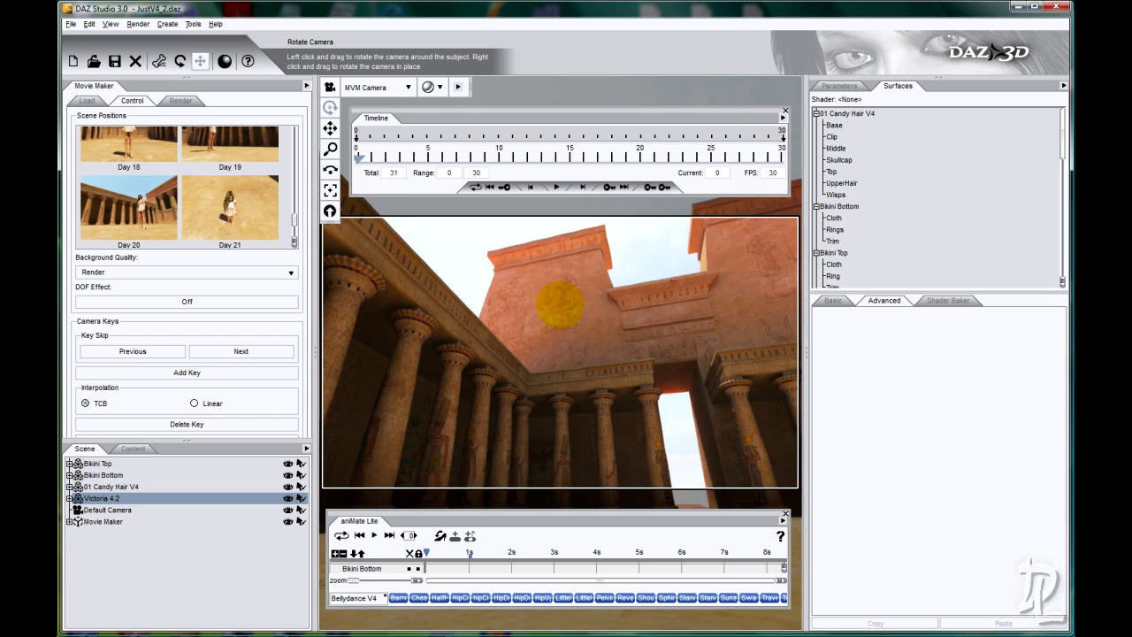
right_click_drag(559, 305, 560, 305)
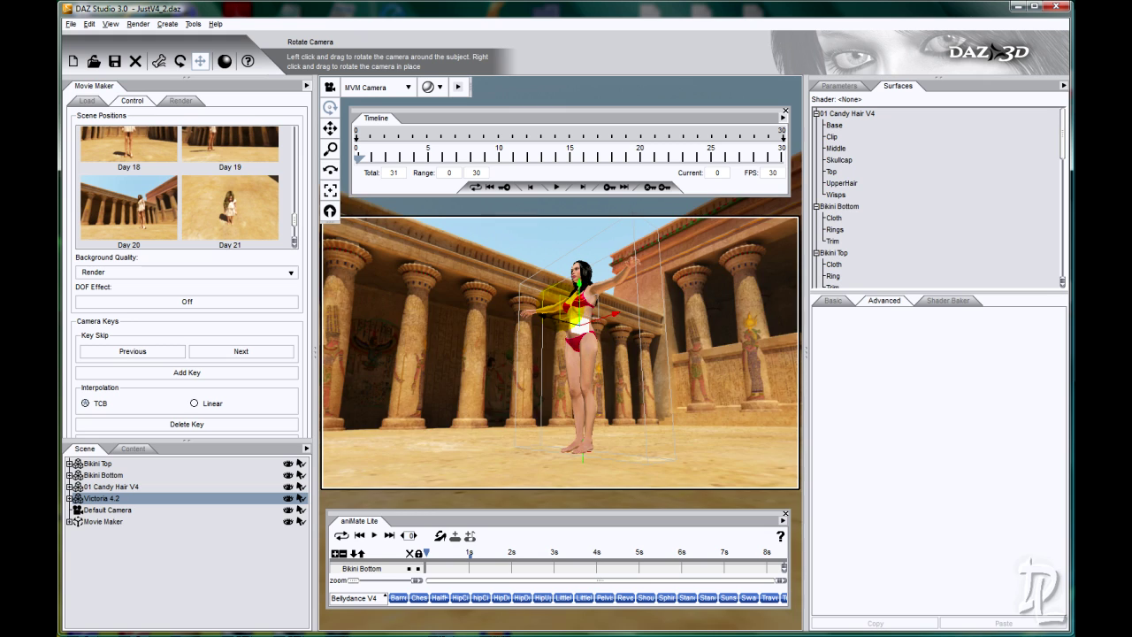
right_click_drag(329, 107, 319, 102)
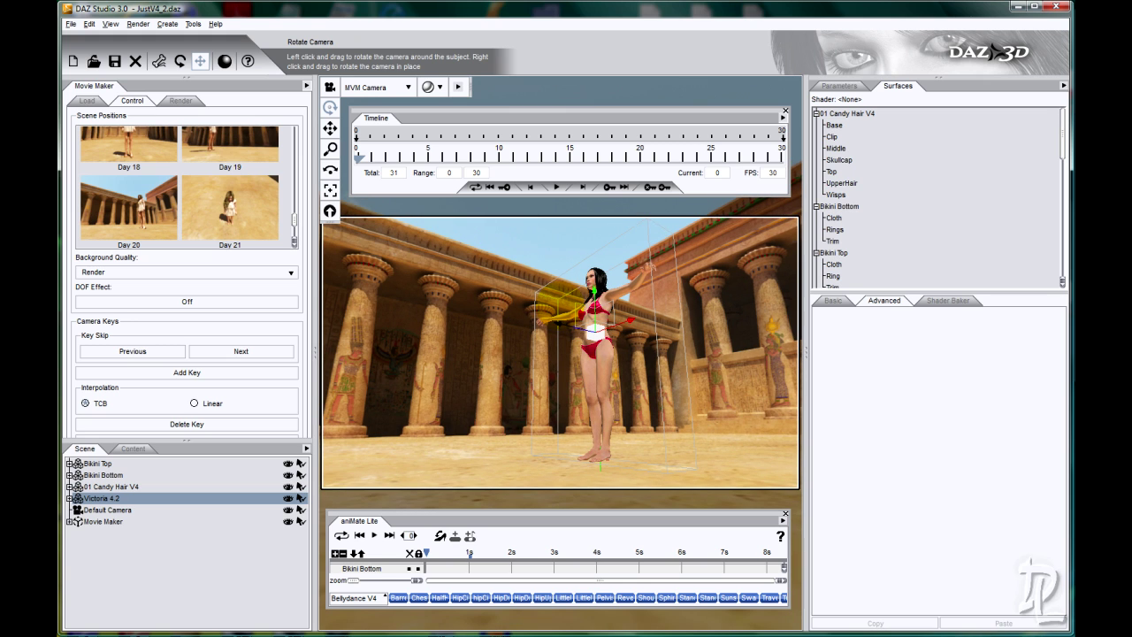
right_click_drag(561, 305, 561, 305)
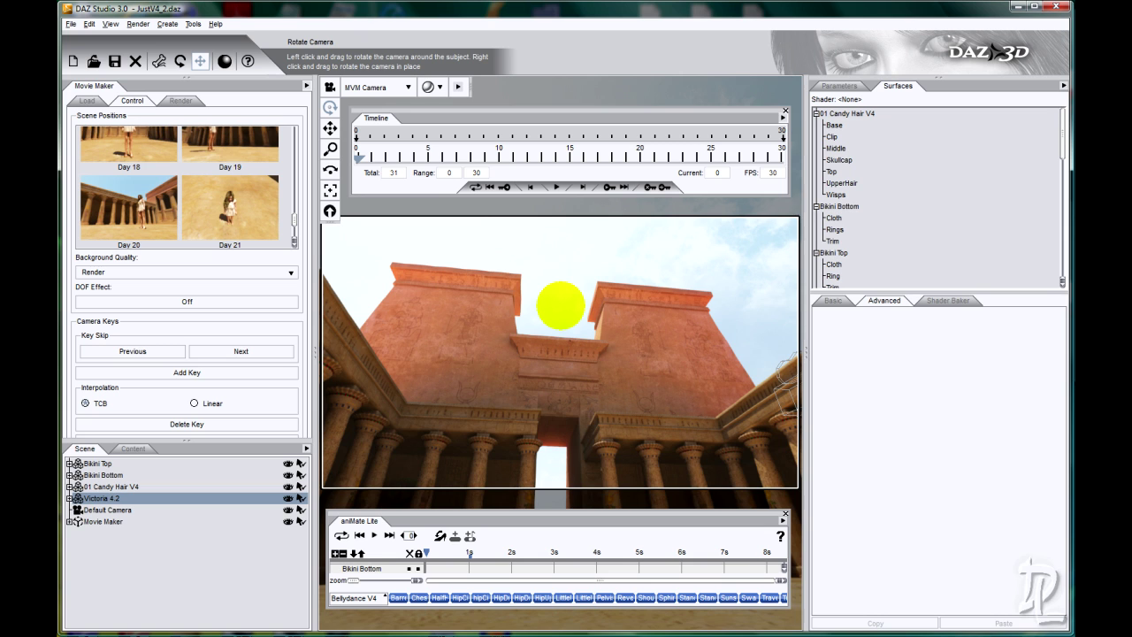
right_click_drag(560, 305, 560, 305)
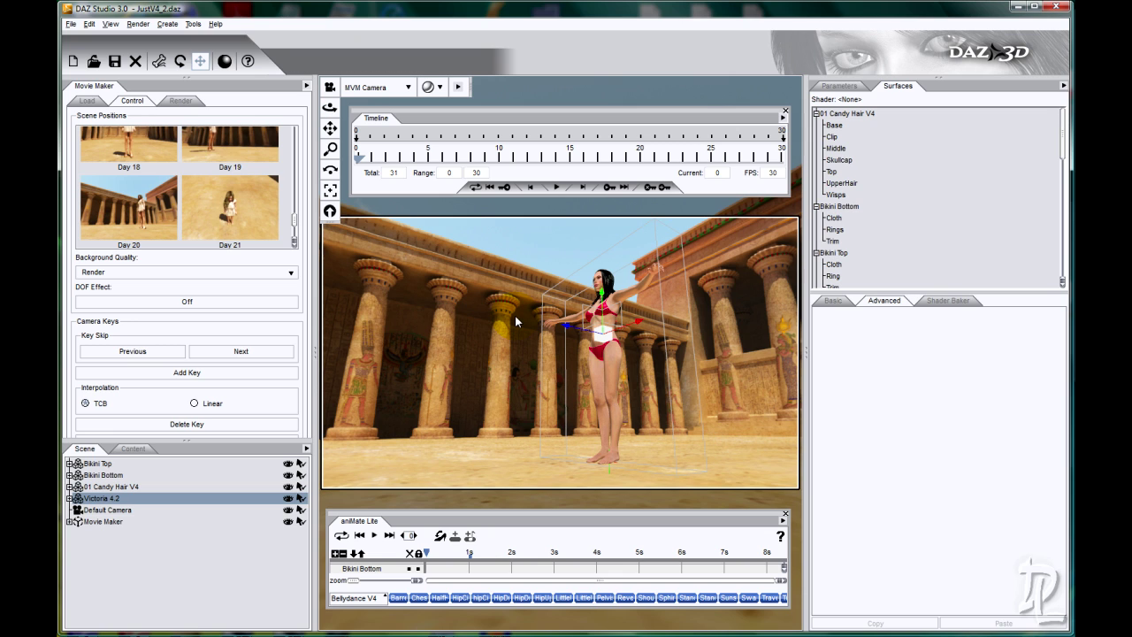
Step: Add the StandingSnakeHips motion block to the start of Victoria 4.2's aniMate track
left_click(509, 570)
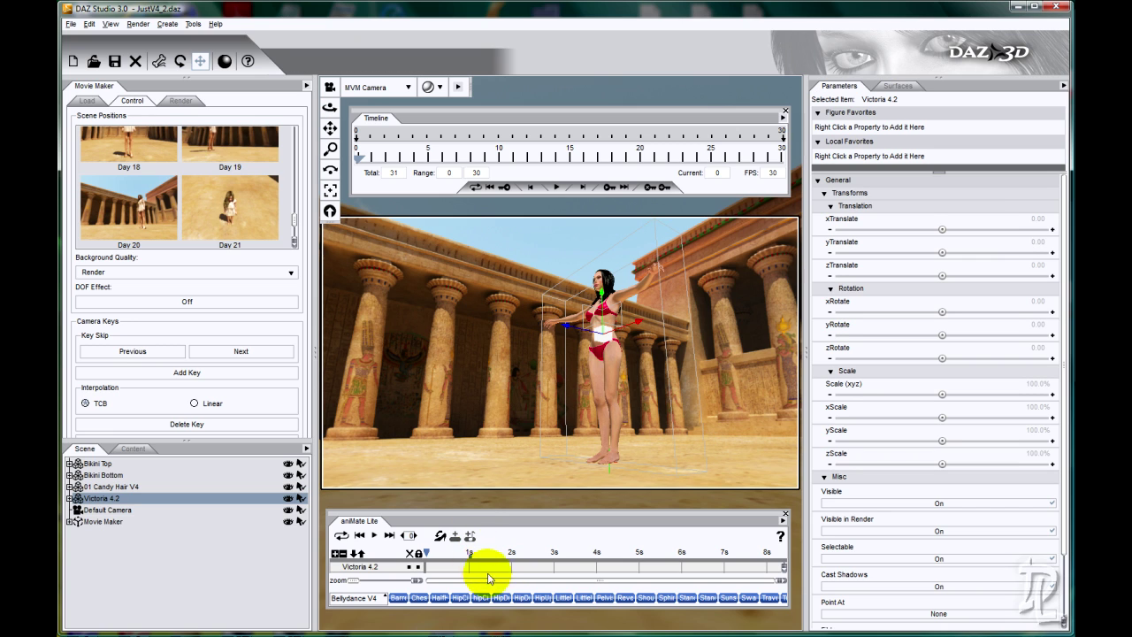
mouse_move(498, 599)
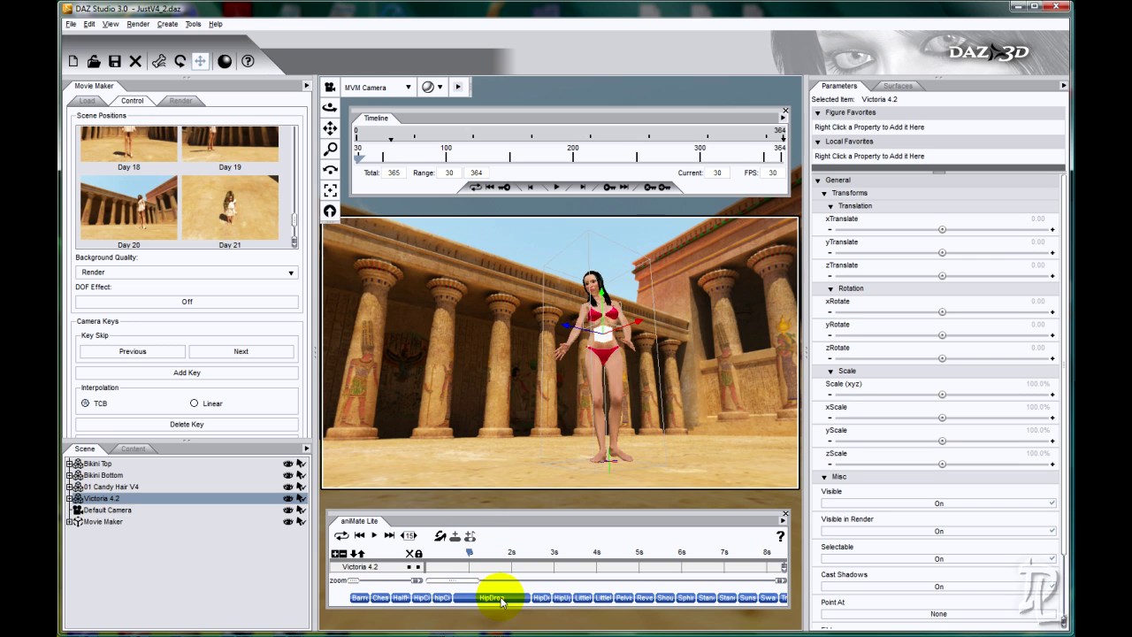
left_click_drag(500, 601, 689, 603)
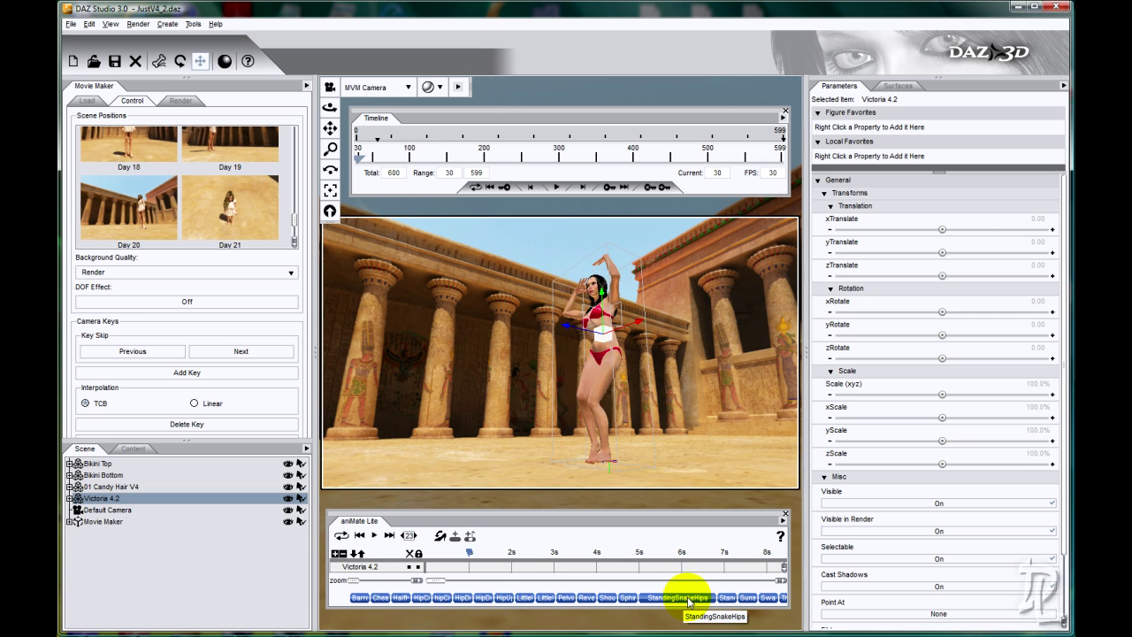
left_click_drag(687, 599, 435, 567)
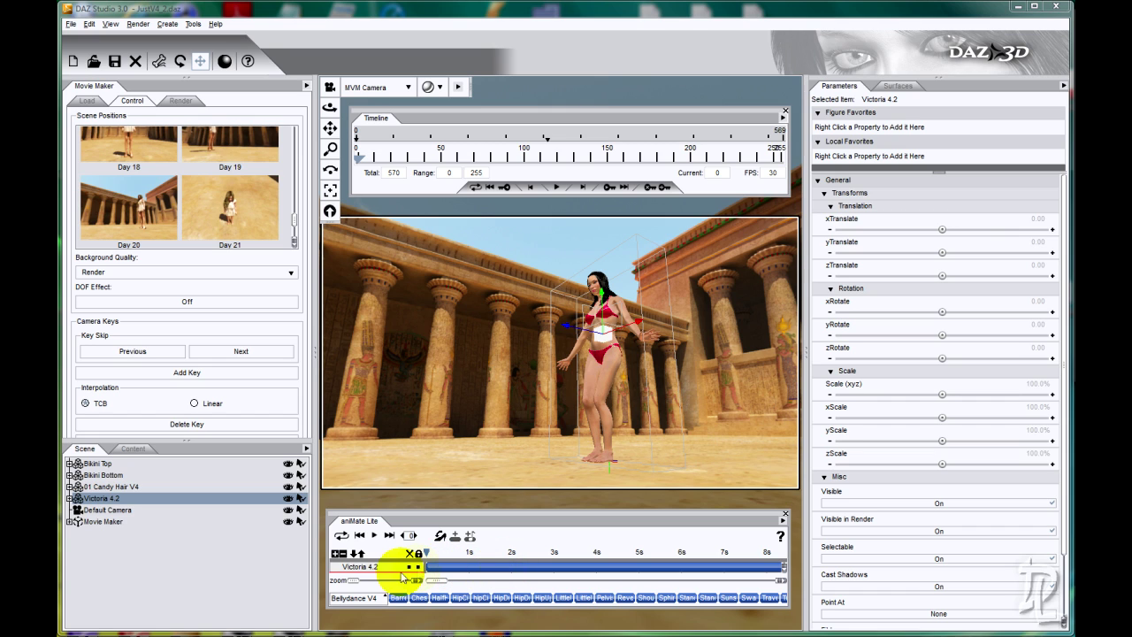
left_click(372, 599)
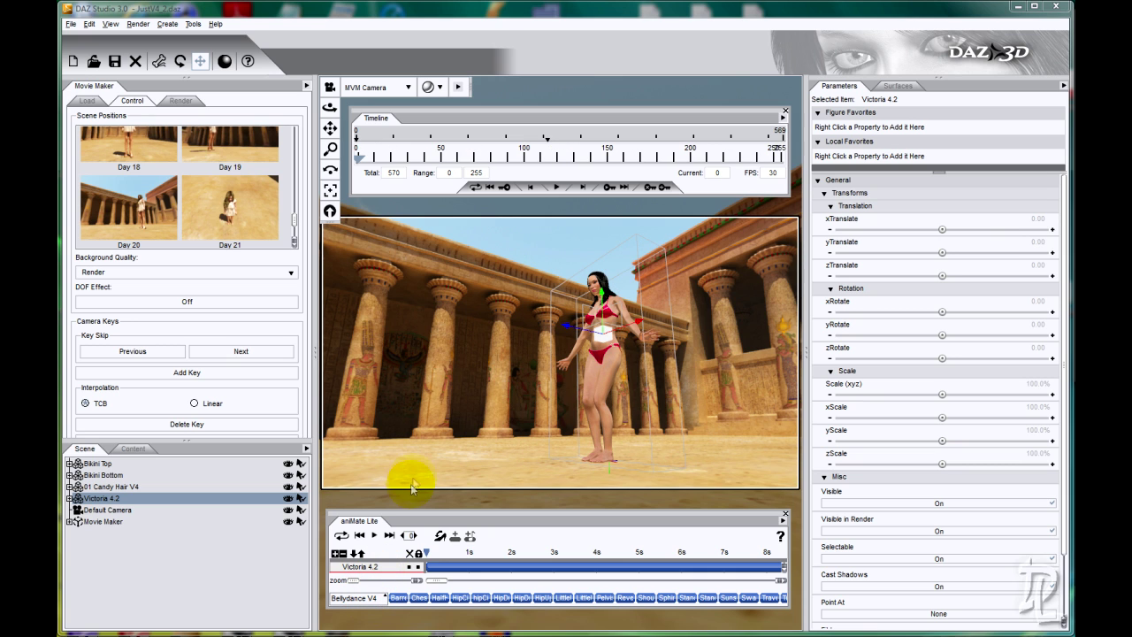
mouse_move(426, 554)
left_mouse_down()
mouse_move(603, 551)
mouse_move(426, 551)
left_mouse_up()
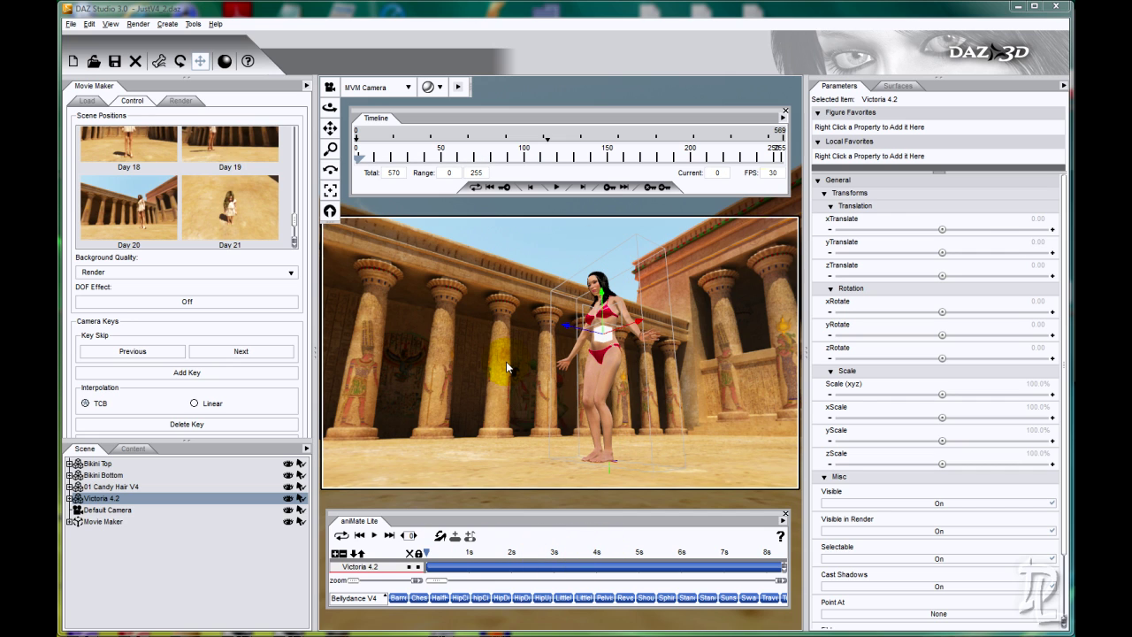
Step: Set the timeline frame rate to 25 FPS
double_click(771, 173)
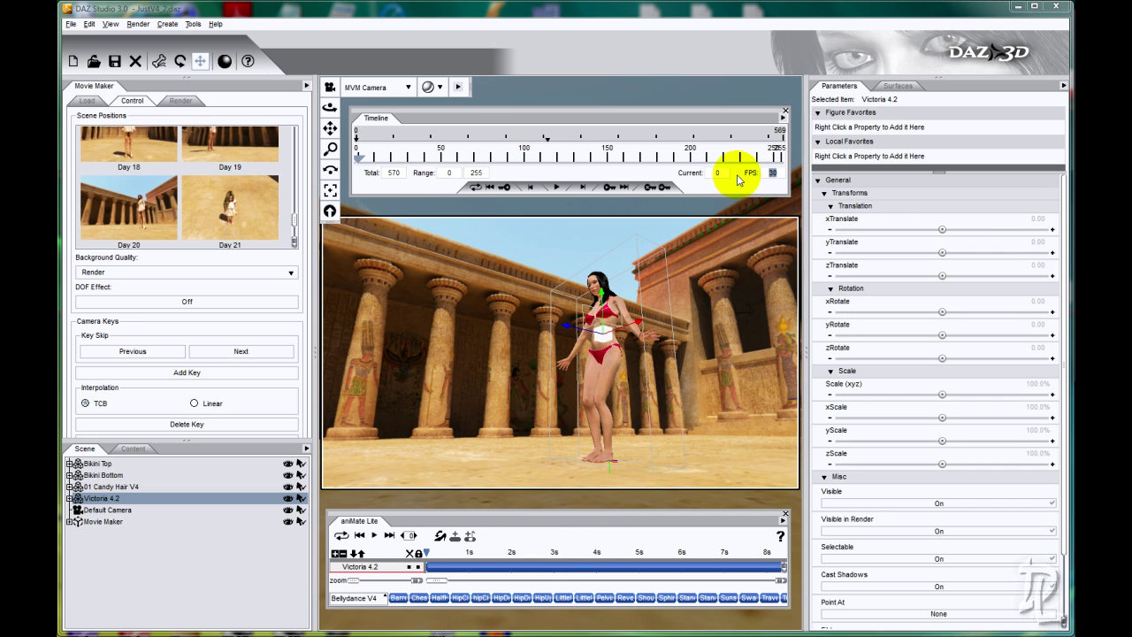
type("25")
key("Return")
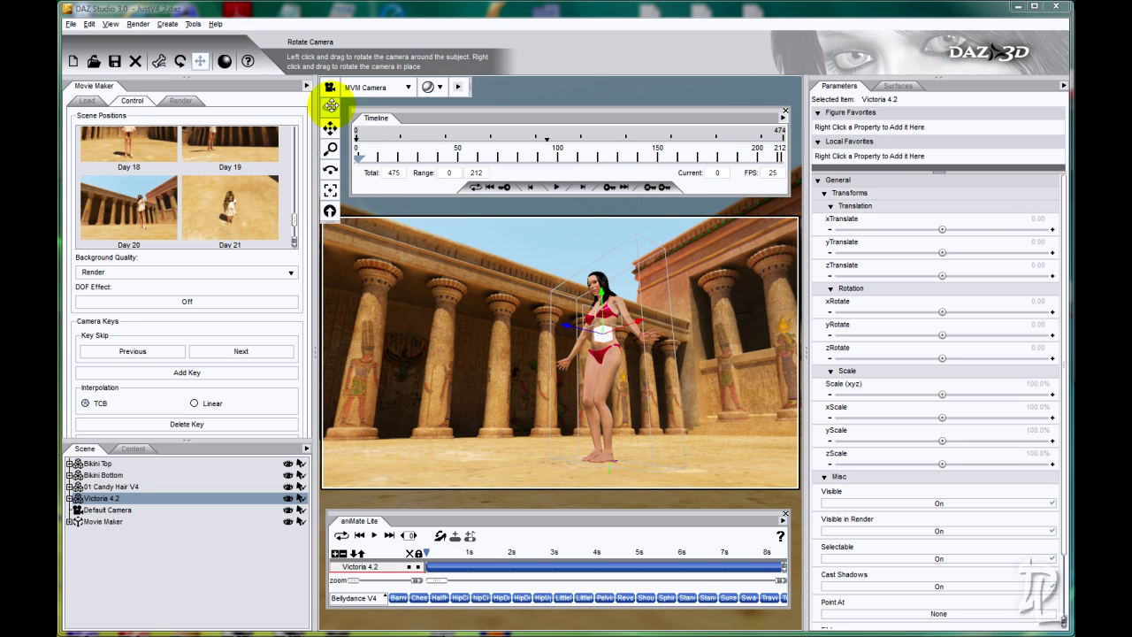
Step: Aim the camera up at the temple gate with a slight roll and add a camera key at frame 0
left_click_drag(331, 105, 559, 305)
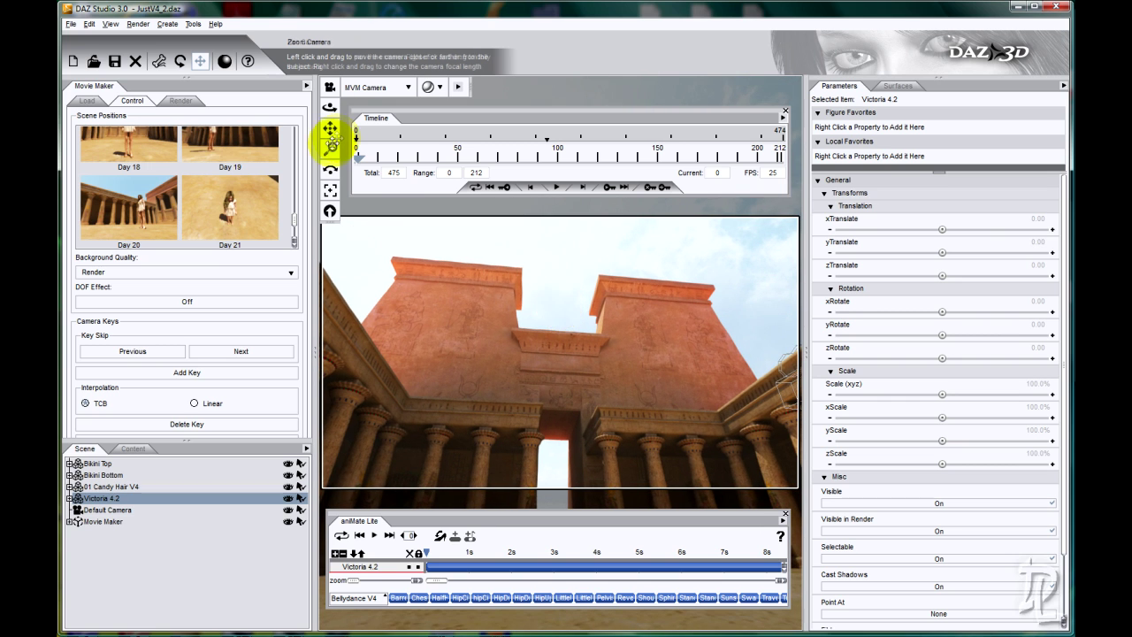
left_click_drag(329, 149, 561, 306)
left_click_drag(330, 170, 556, 303)
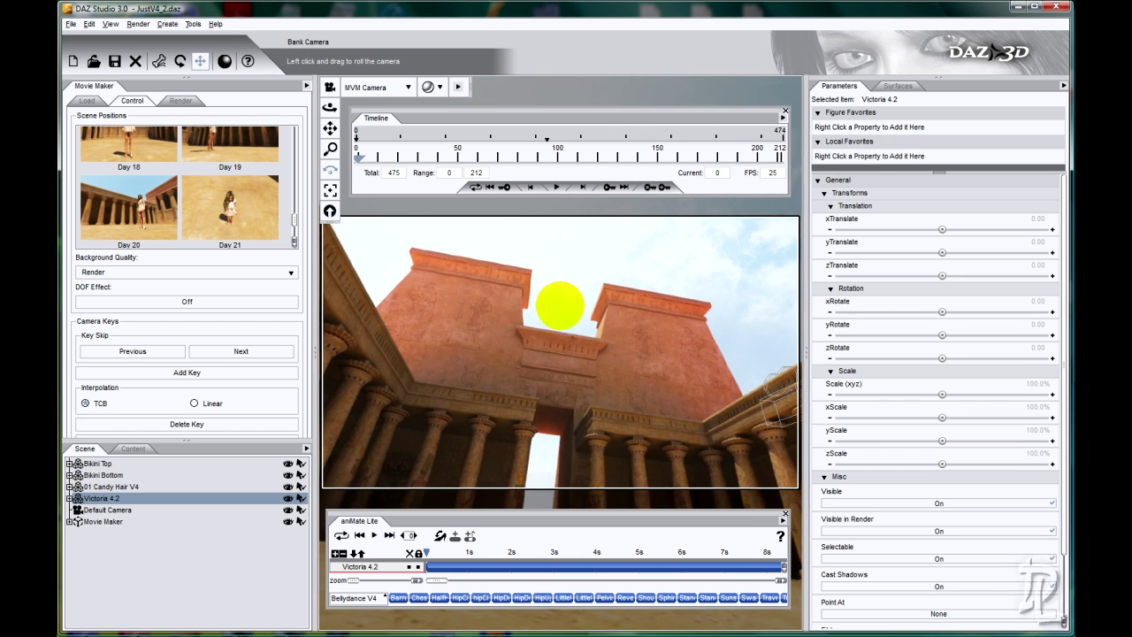
left_click(330, 107)
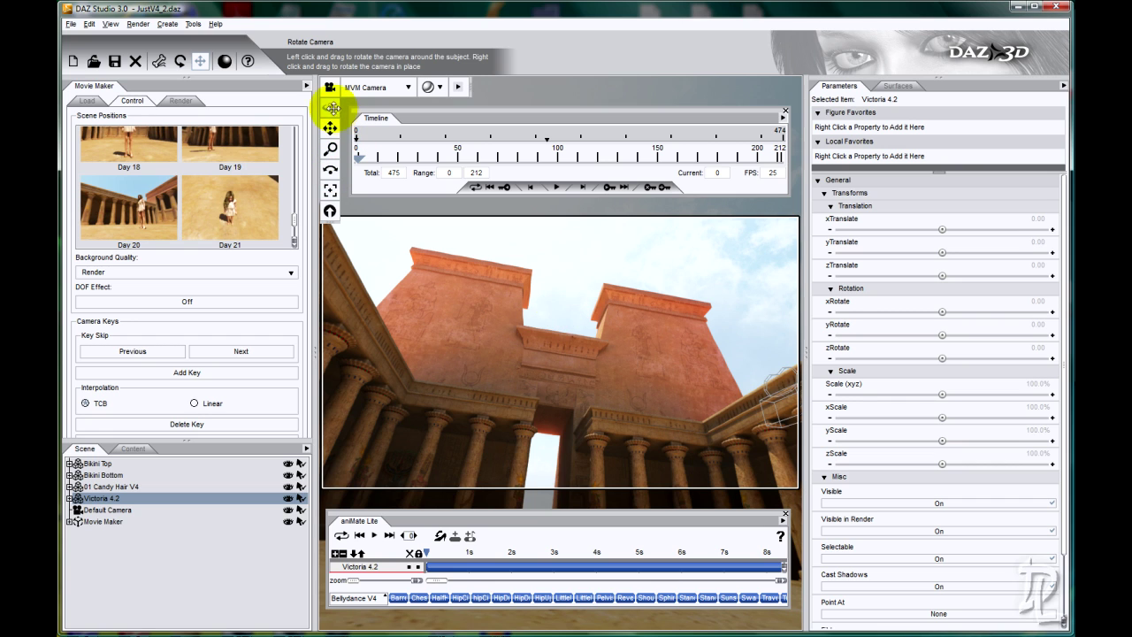
left_click_drag(560, 305, 557, 303)
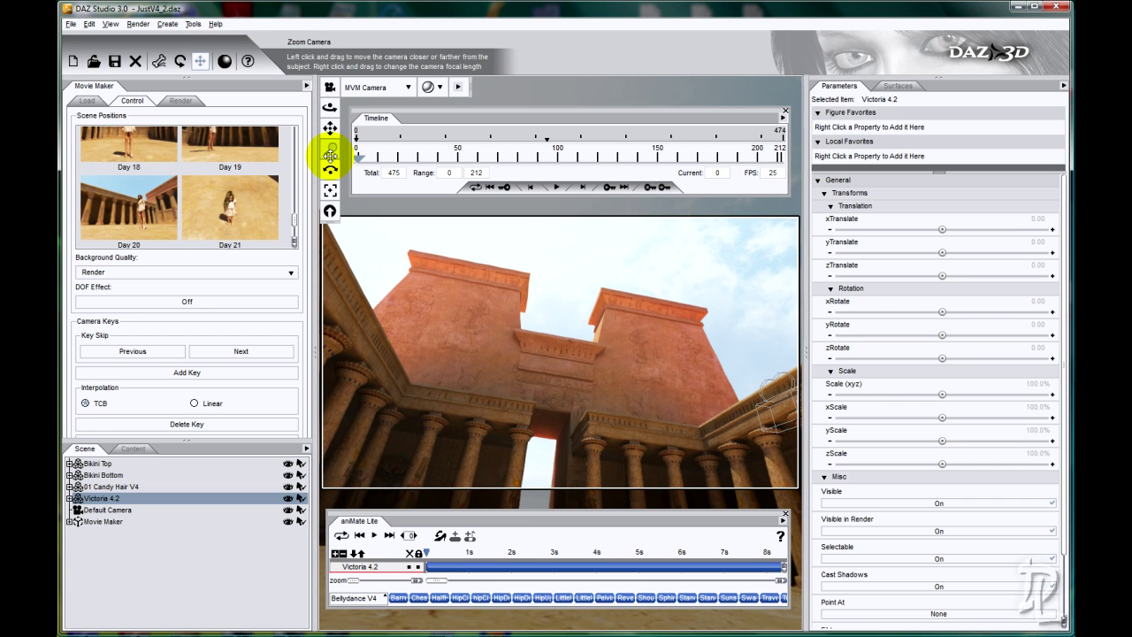
left_click(152, 353)
left_click(157, 372)
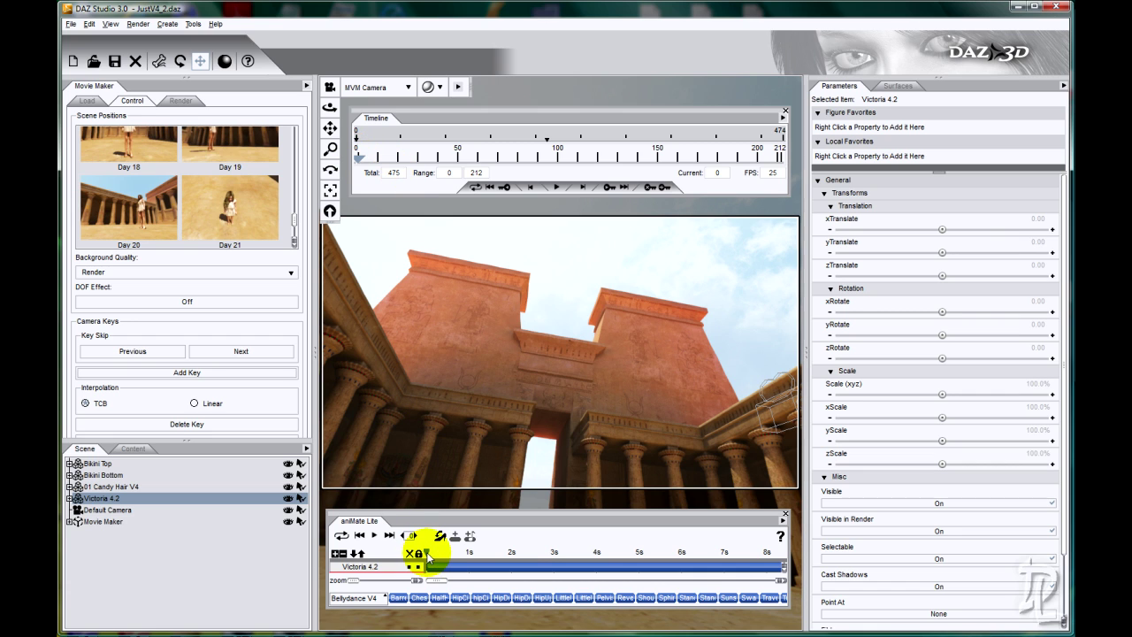
Step: At frame 91, frame Victoria 4.2 closely from a low, slightly rolled angle against the columns and add a camera key
mouse_move(427, 552)
left_mouse_down()
mouse_move(467, 541)
mouse_move(505, 550)
mouse_move(434, 541)
mouse_move(408, 555)
left_mouse_up()
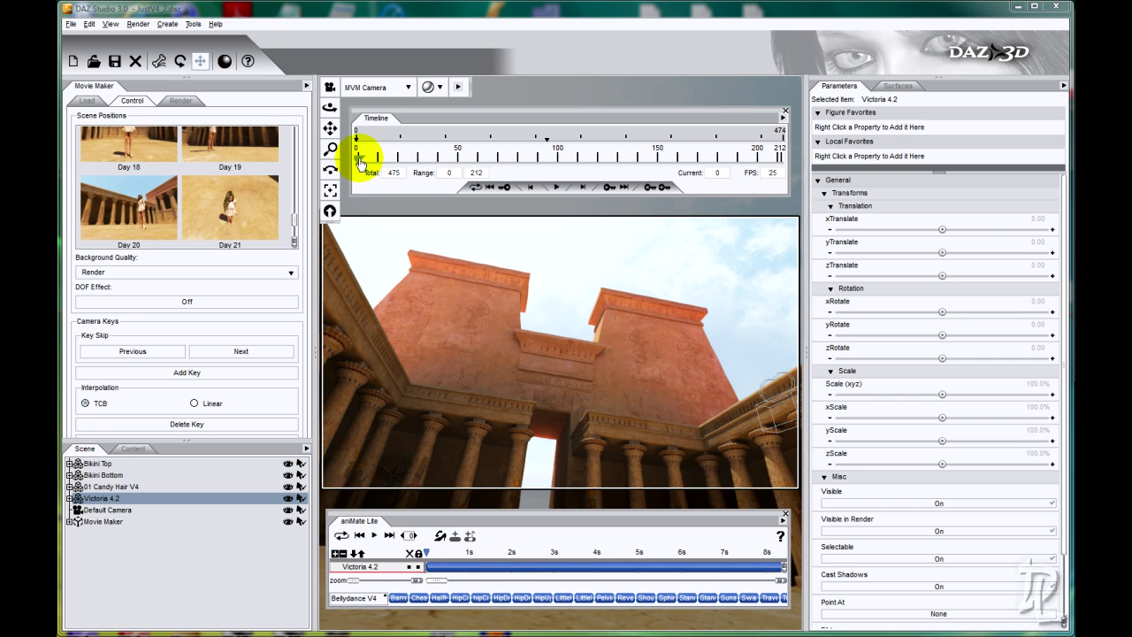
mouse_move(360, 162)
left_mouse_down()
mouse_move(546, 164)
mouse_move(536, 167)
left_mouse_up()
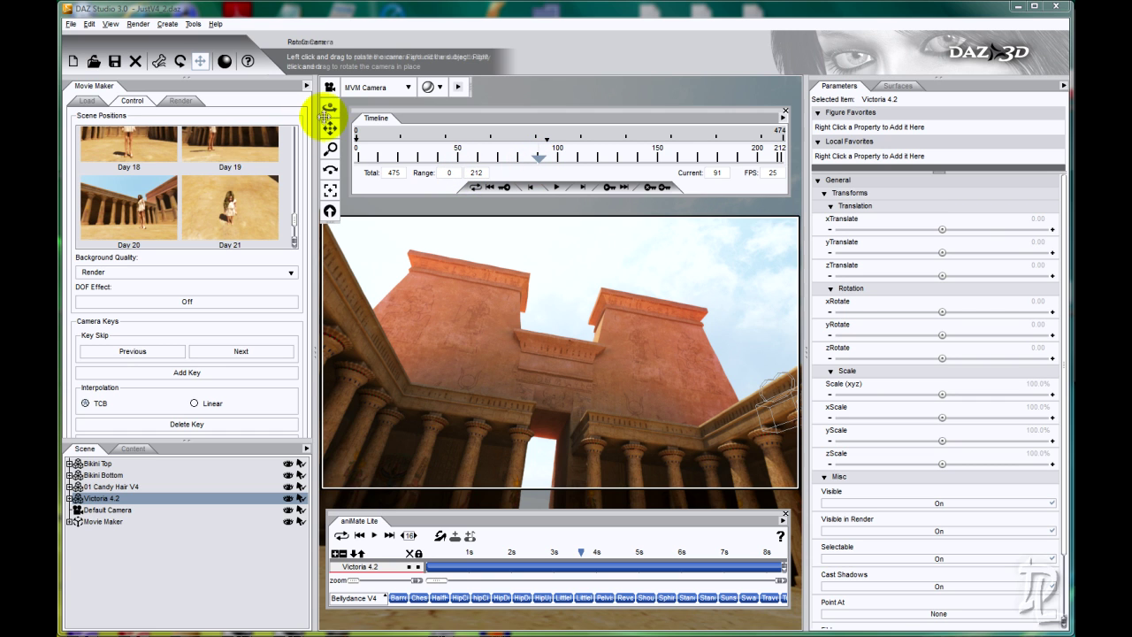
left_click_drag(326, 111, 560, 301)
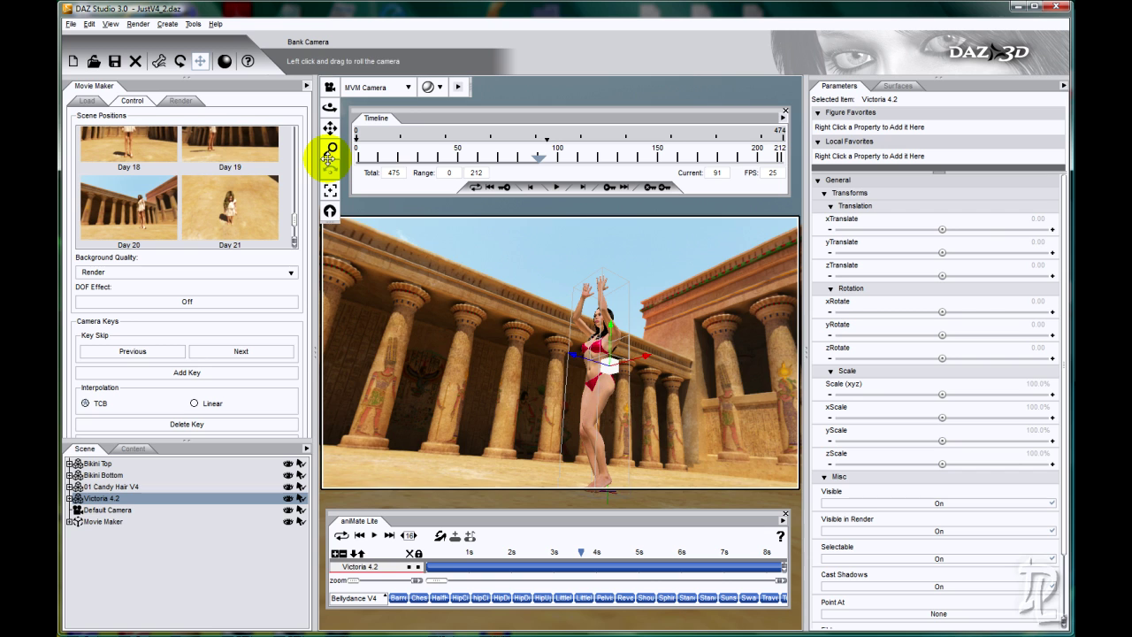
left_click_drag(329, 150, 559, 301)
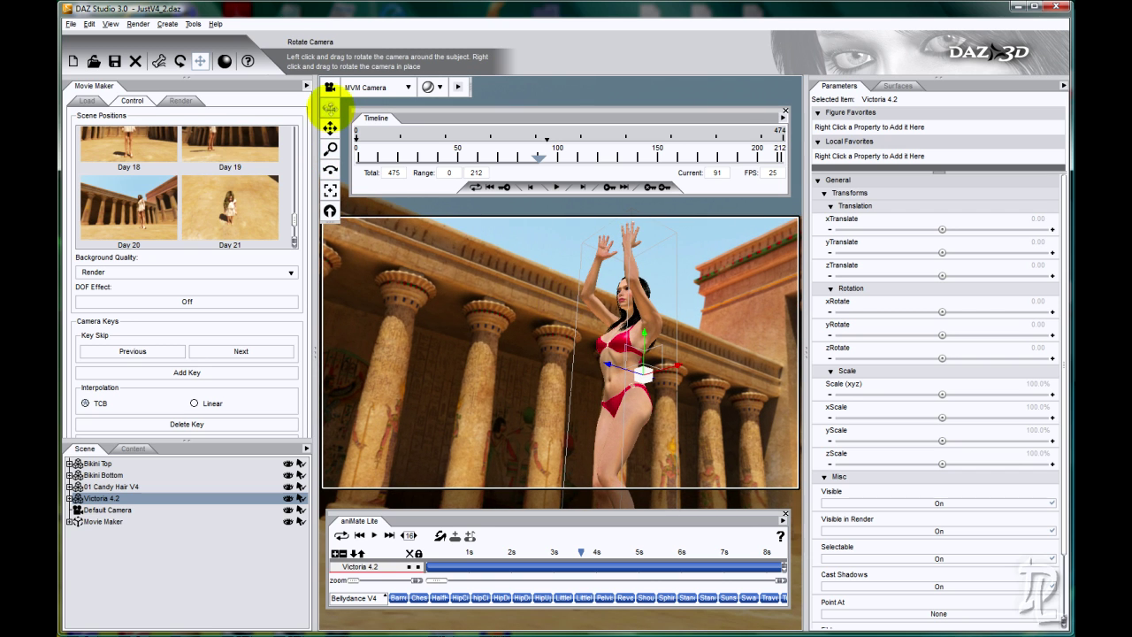
left_click_drag(330, 107, 563, 305)
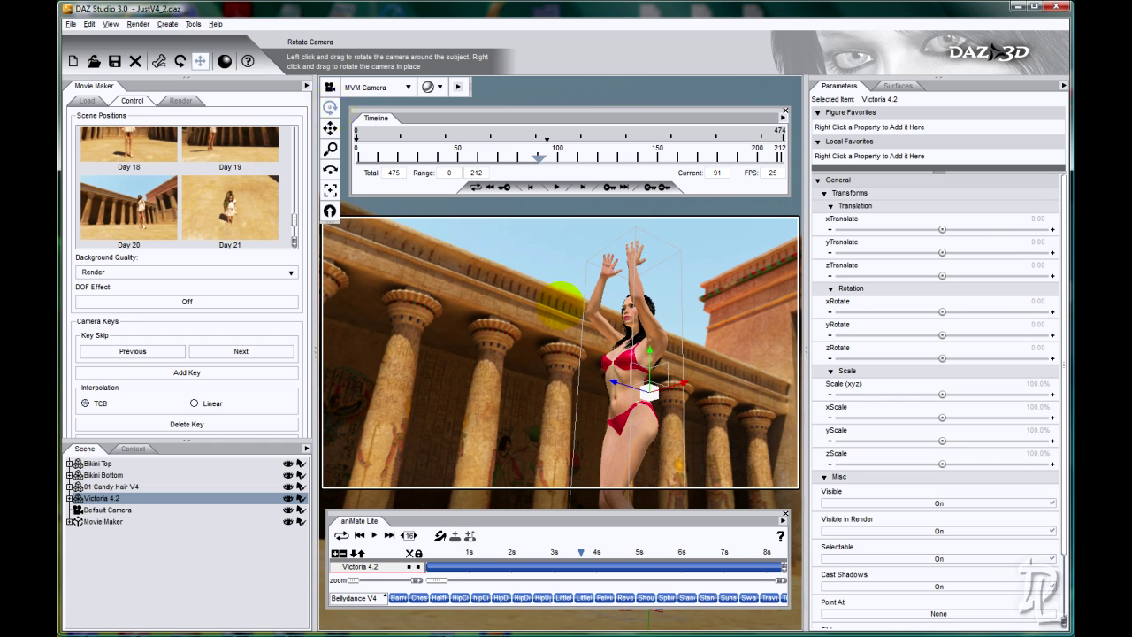
left_click_drag(330, 107, 330, 107)
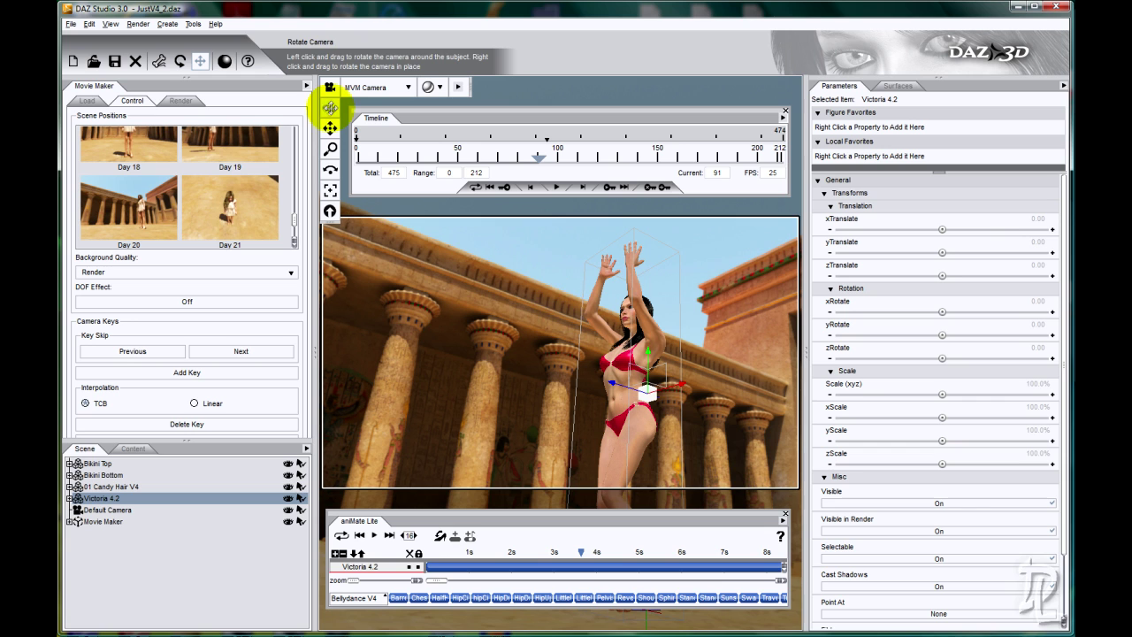
left_click(156, 373)
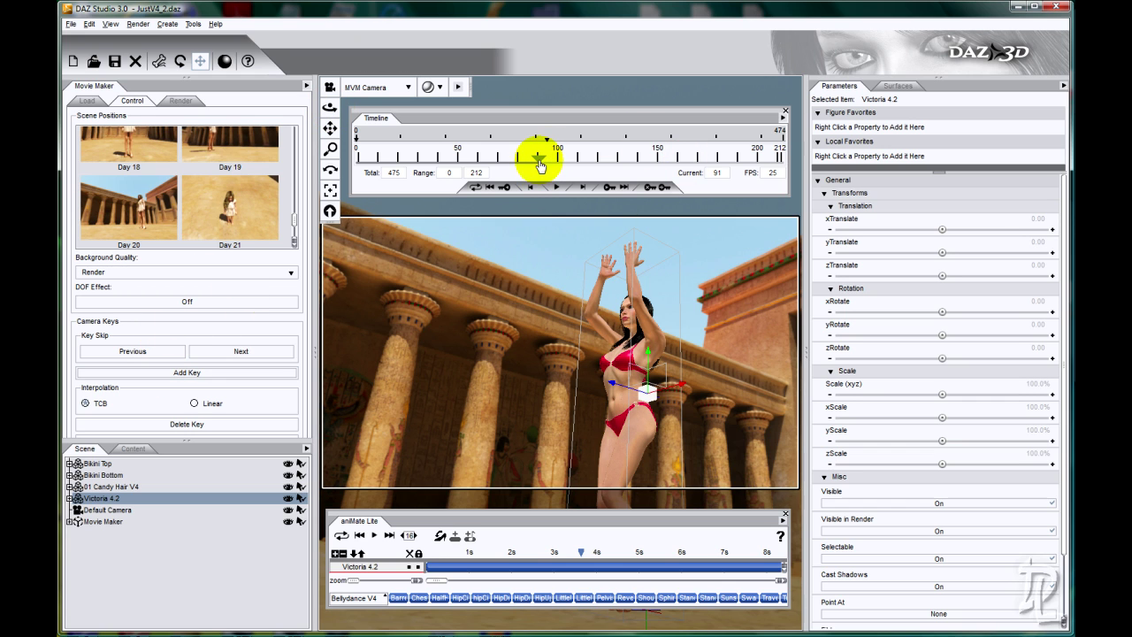
Step: Play and scrub the camera move between the gate view at frame 0 and the figure to check it
left_click_drag(539, 163, 343, 157)
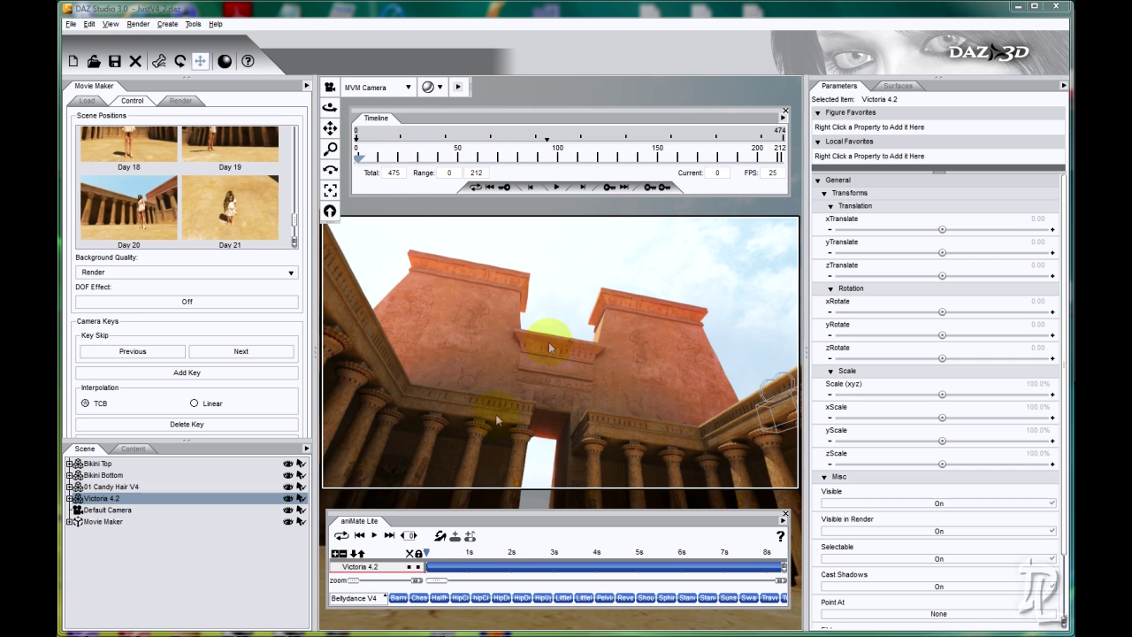
left_click(552, 190)
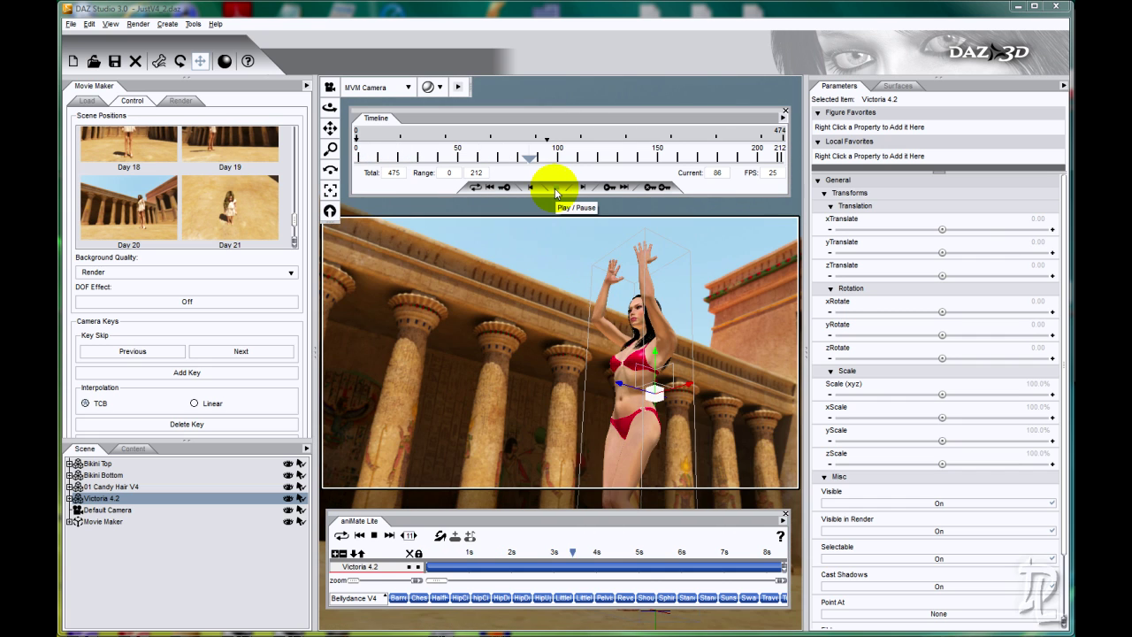
left_click(555, 188)
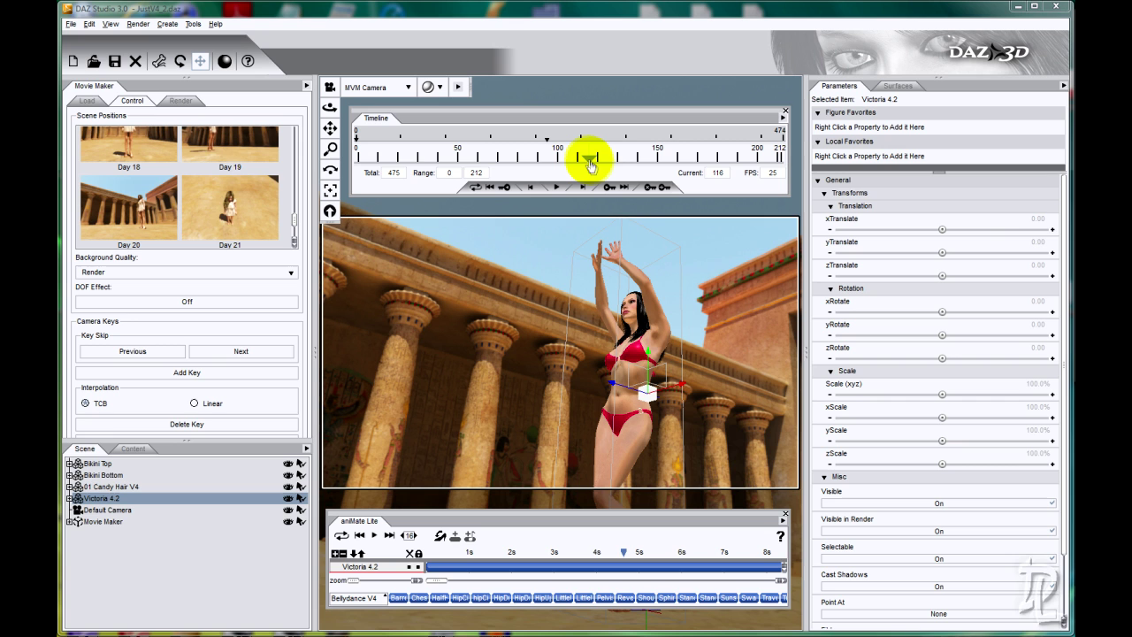
left_click_drag(590, 163, 471, 162)
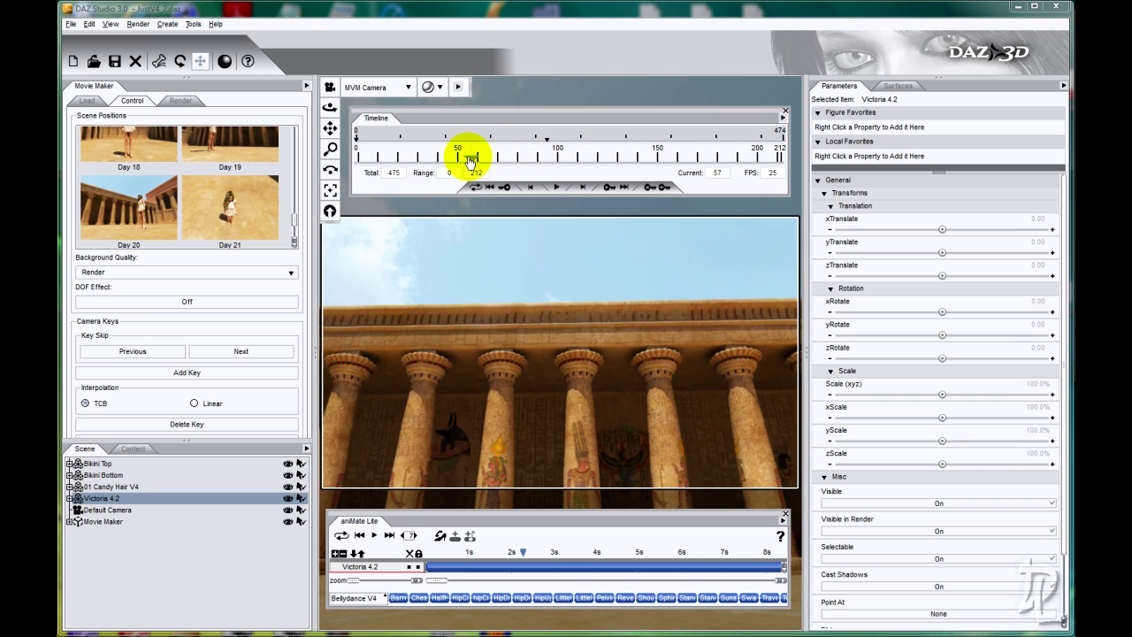
Step: At frame 92, one frame past the second camera key, apply the Day 19 scene position and frame Victoria 4.2's upper body from below
left_click(242, 351)
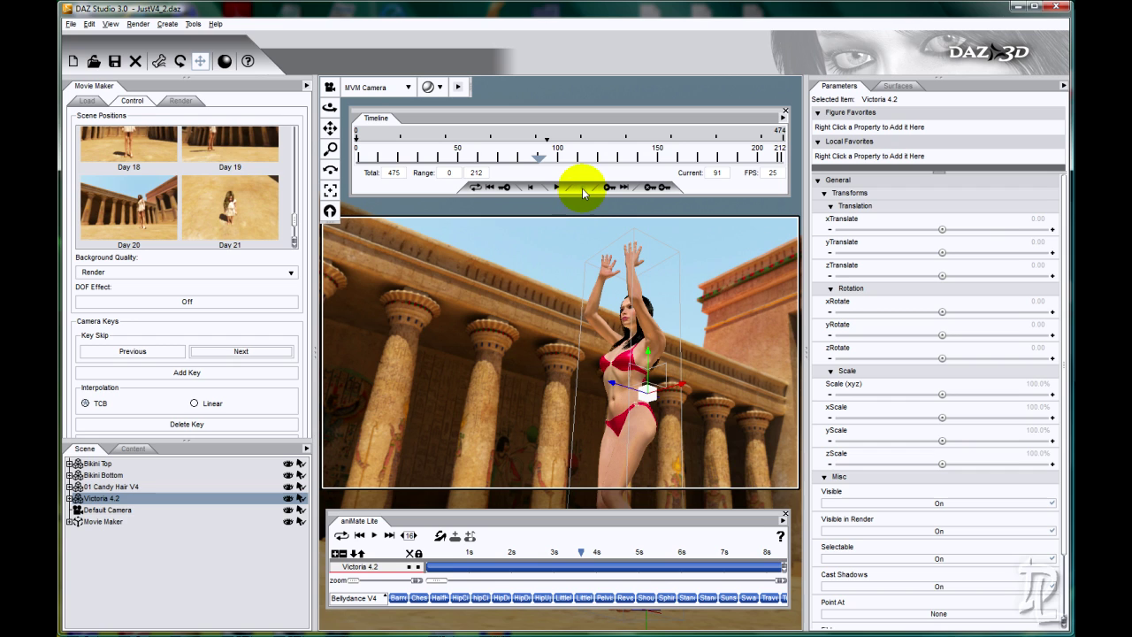
left_click(582, 187)
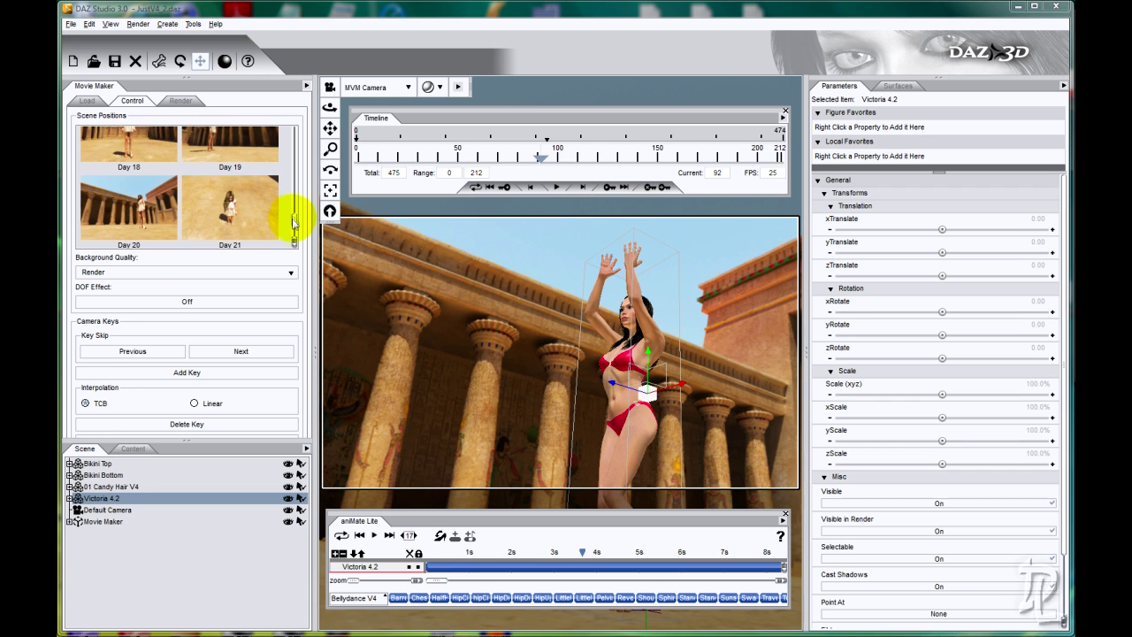
scroll(294, 222, "up", 2)
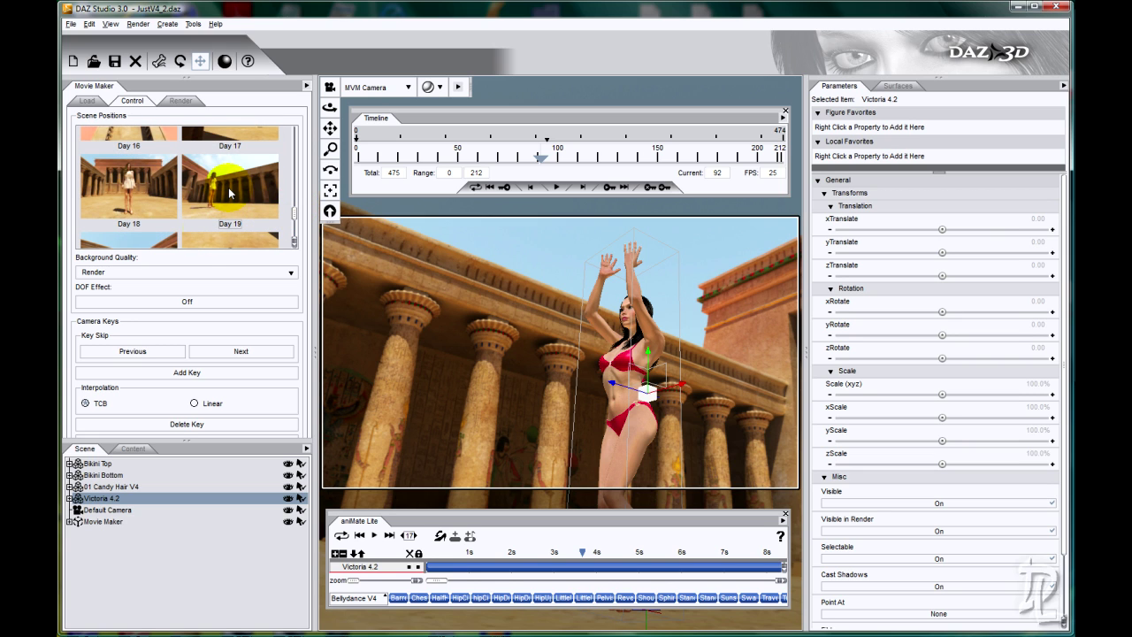
left_click(206, 238)
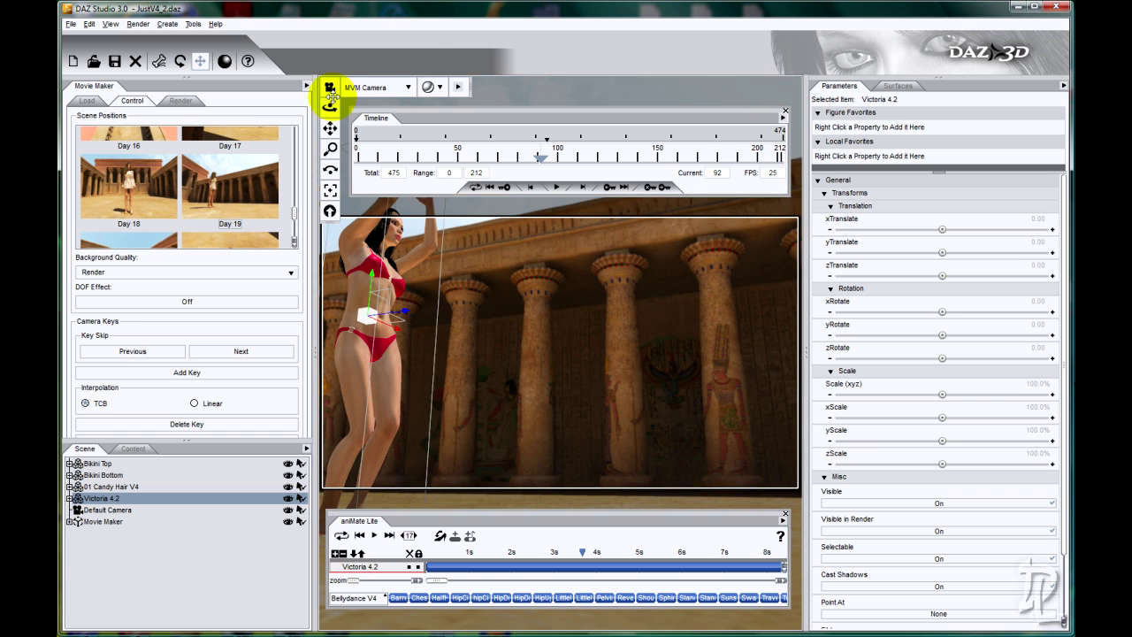
left_click_drag(331, 107, 330, 107)
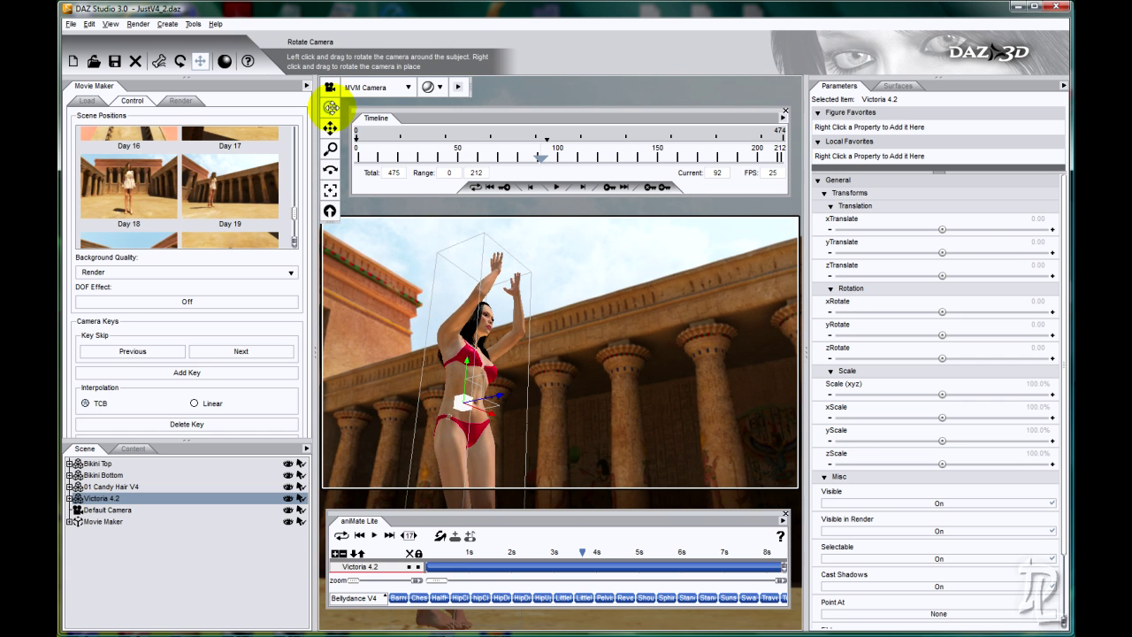
left_click_drag(332, 151, 560, 309)
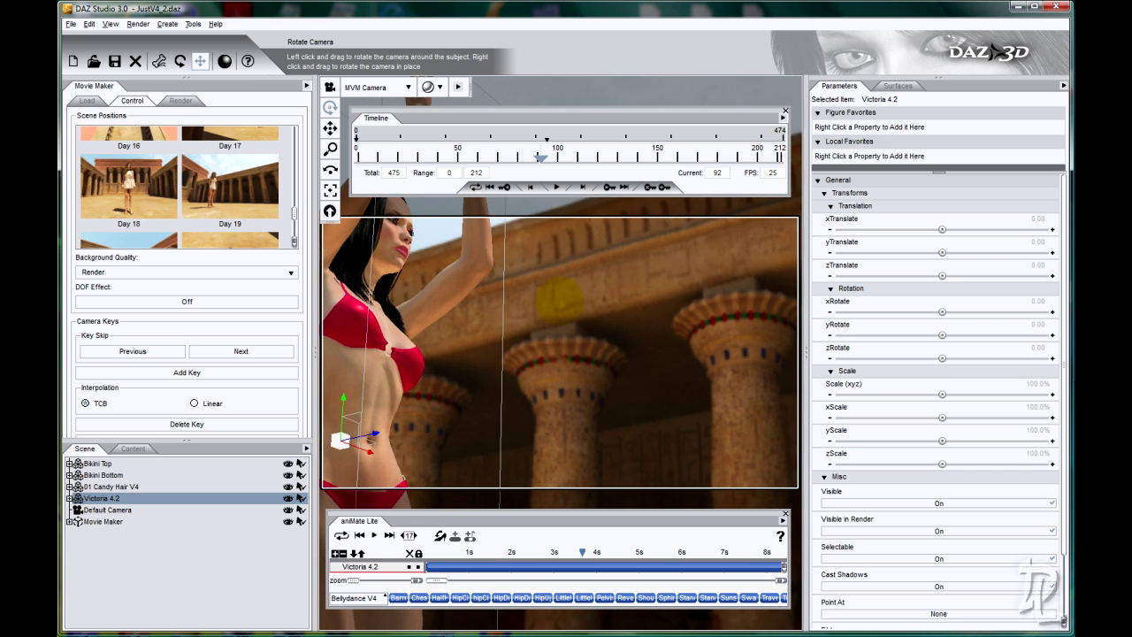
left_click_drag(563, 300, 561, 303)
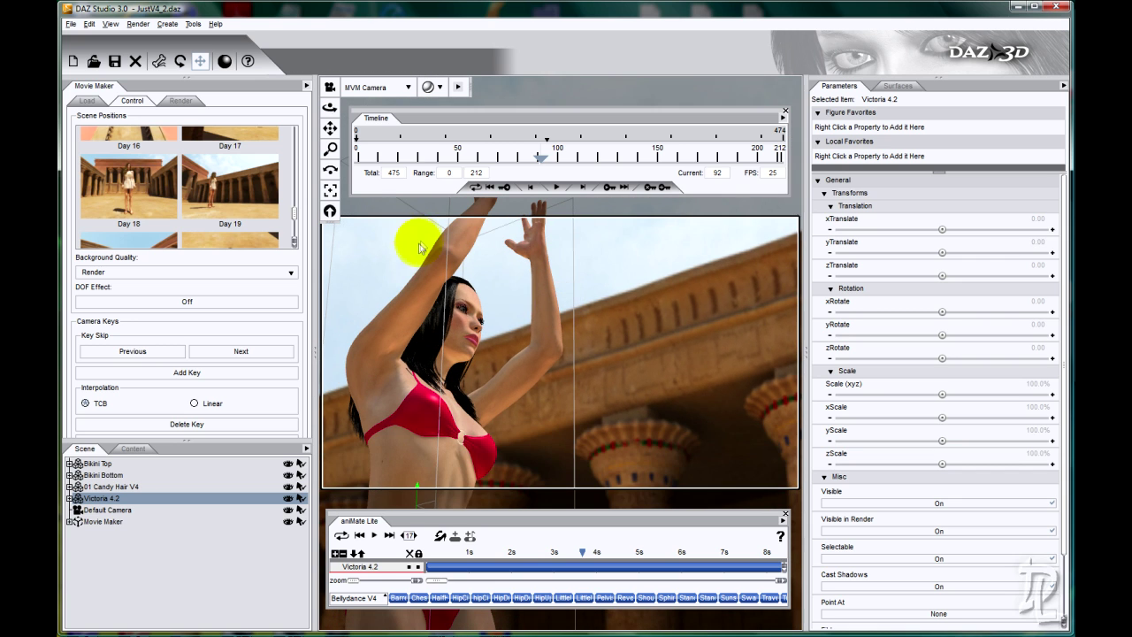
Step: Turn on the DOF effect, aim the camera up at the raised hands against the sky, and add a camera key at frame 92
left_click(91, 302)
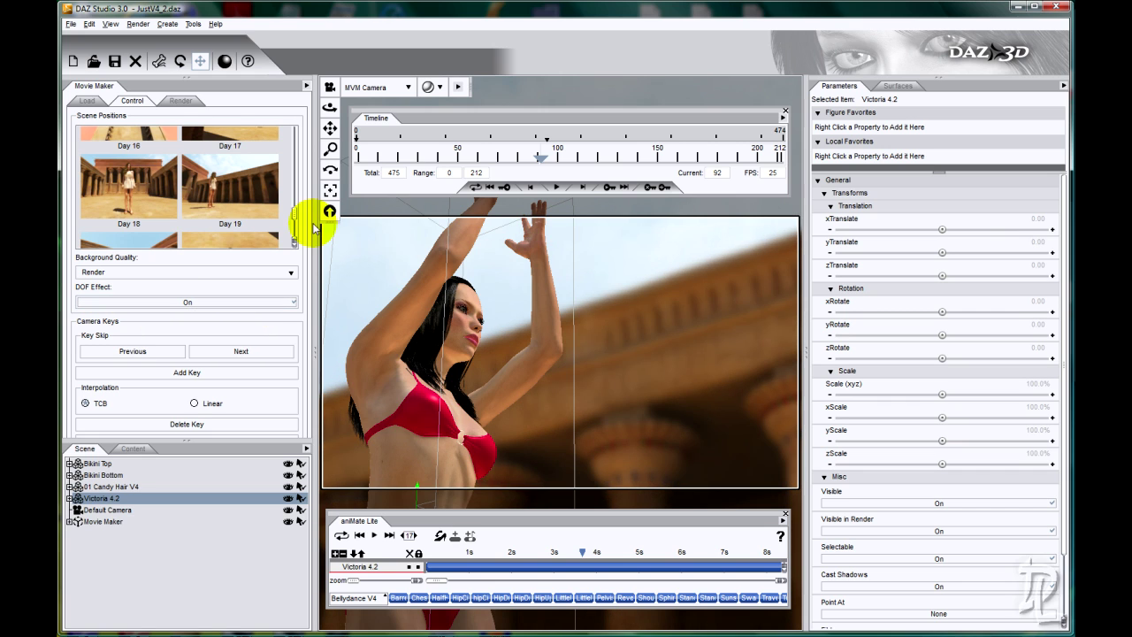
left_click_drag(329, 107, 560, 306)
left_click_drag(330, 142, 558, 306)
left_click_drag(329, 109, 558, 306)
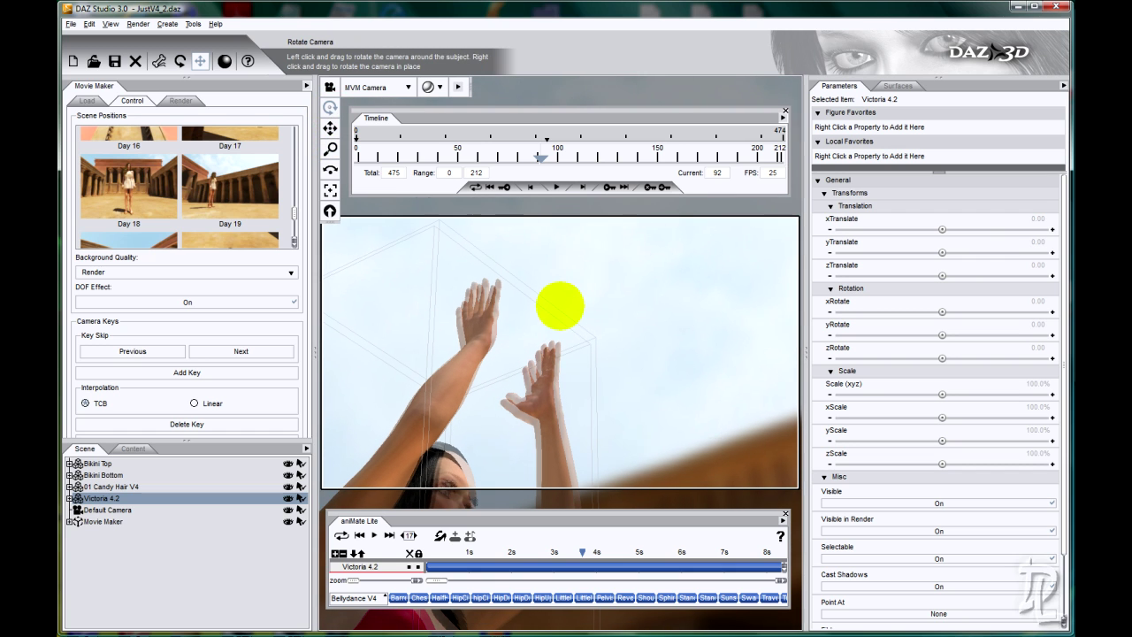
left_click(330, 147)
left_click_drag(333, 149, 558, 303)
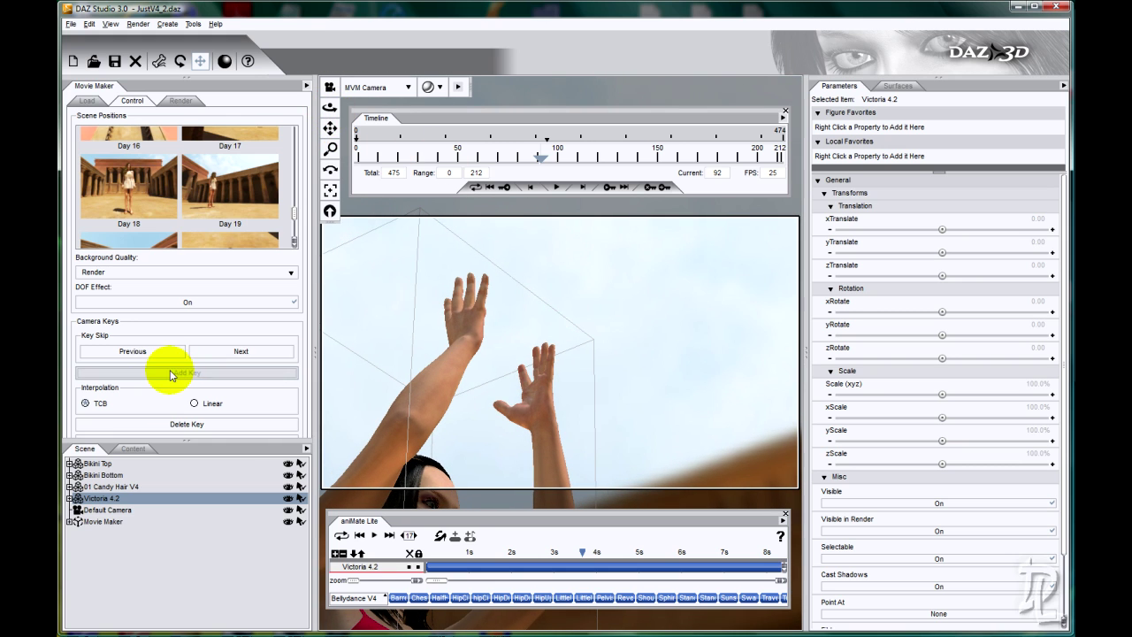
Step: At frame 123, re-aim the camera to keep the raised hands in the shot, roll it slightly, and add a camera key
left_click_drag(541, 160, 601, 158)
left_click(330, 107)
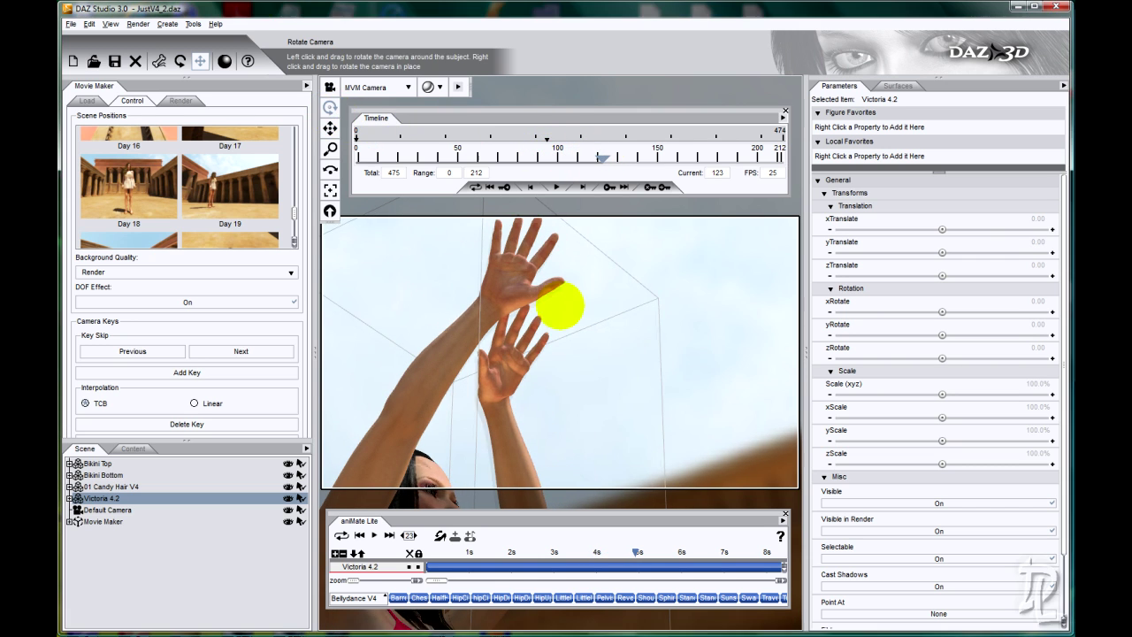
left_click_drag(561, 298, 559, 305)
left_click(330, 131)
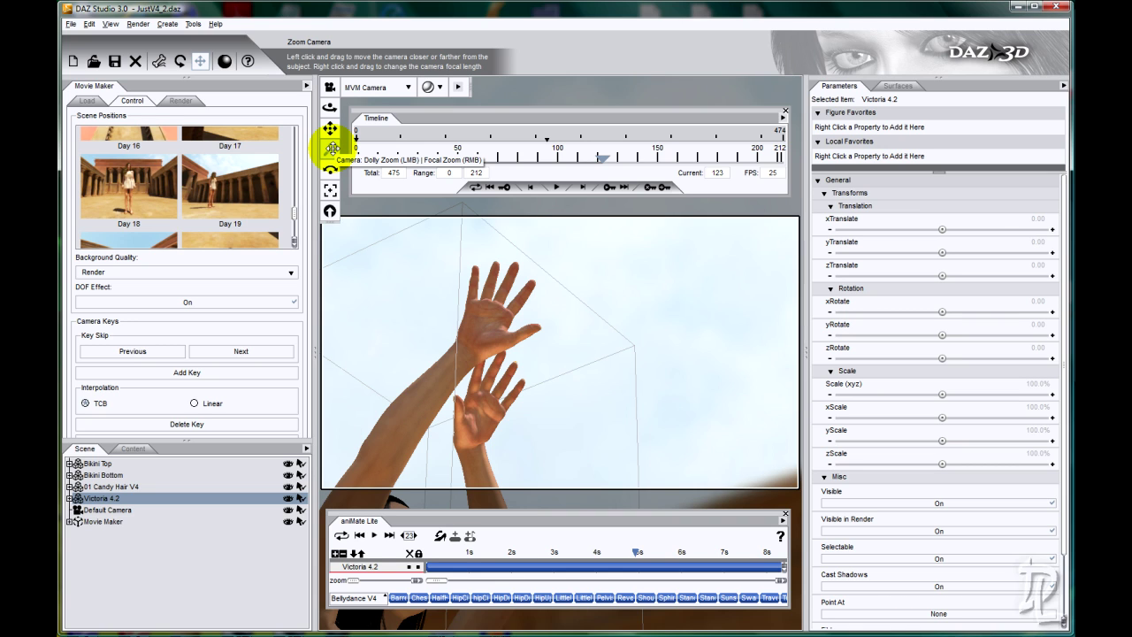
left_click(330, 169)
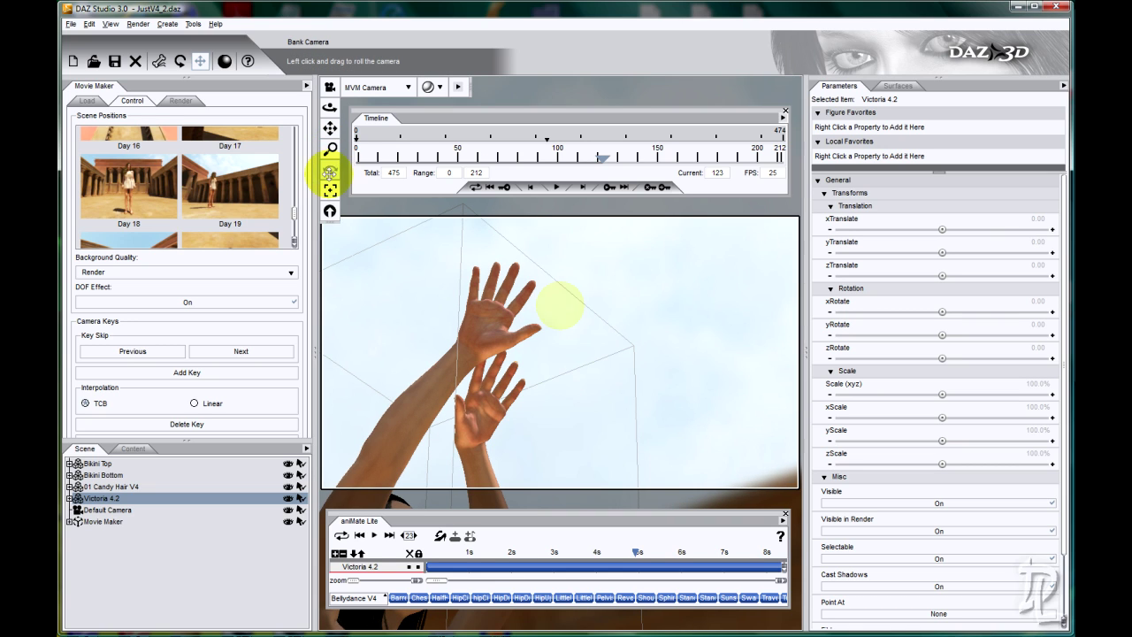
left_click_drag(557, 305, 559, 305)
left_click(330, 107)
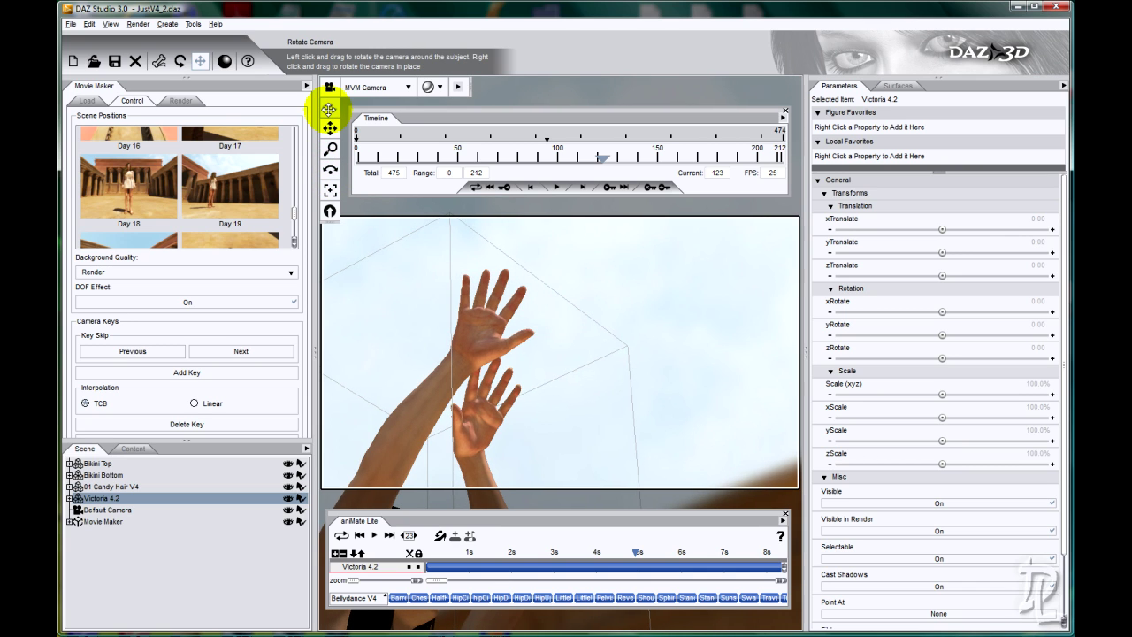
left_click(215, 375)
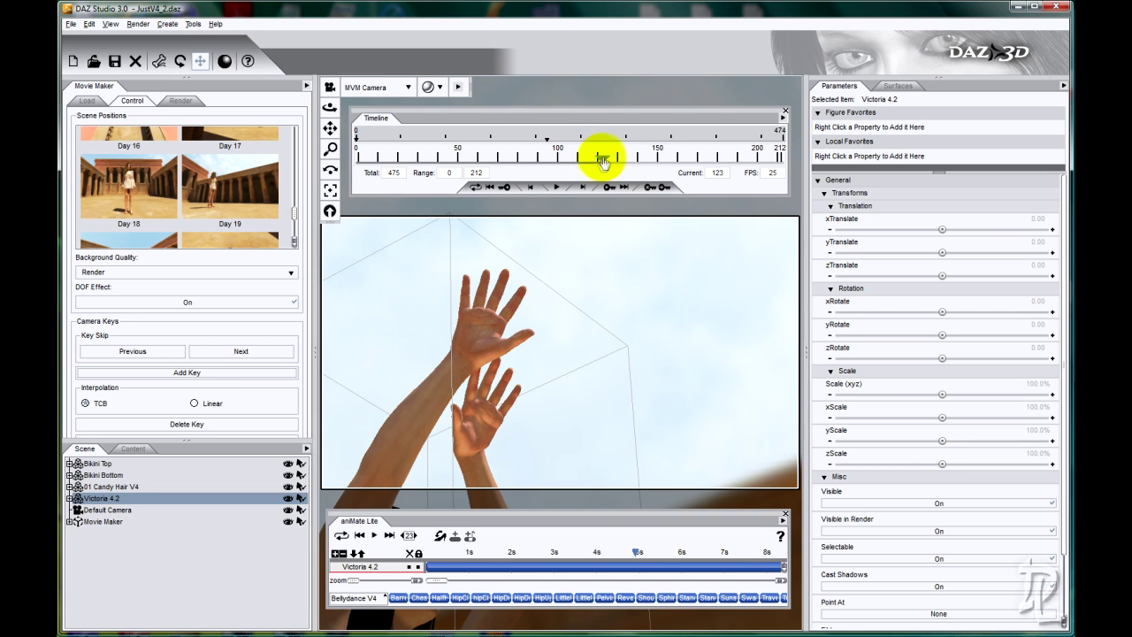
Step: At frame 149, rotate and bank the camera to follow the crossed hands and add a camera key
left_click_drag(601, 160, 653, 157)
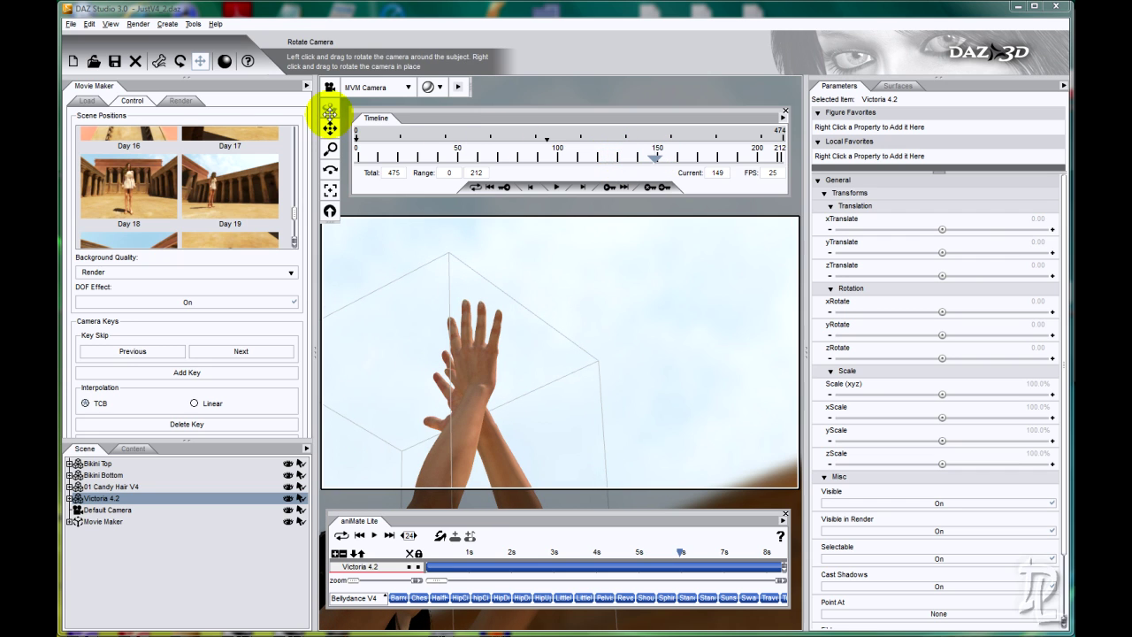
left_click_drag(329, 111, 559, 305)
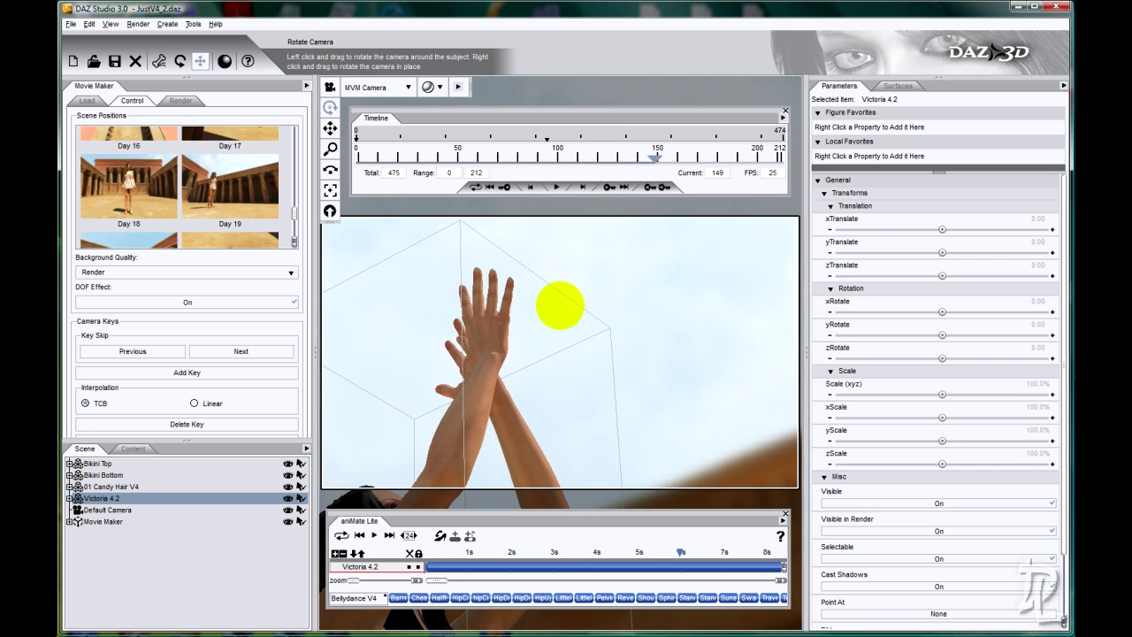
left_click(330, 168)
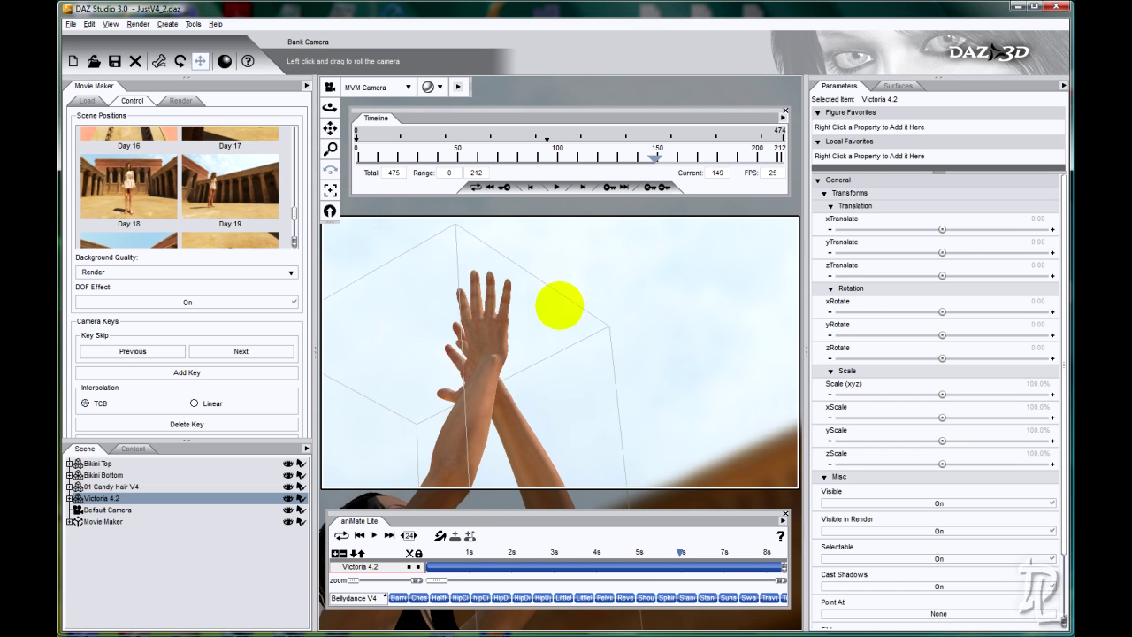
left_click_drag(556, 303, 562, 305)
left_click(330, 126)
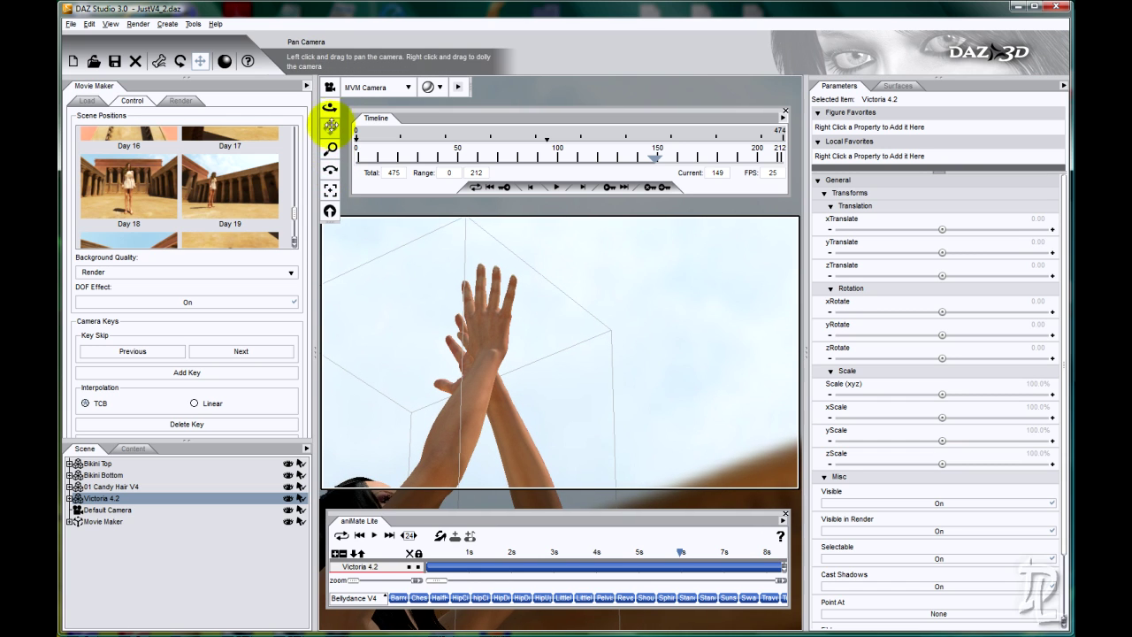
left_click(329, 147)
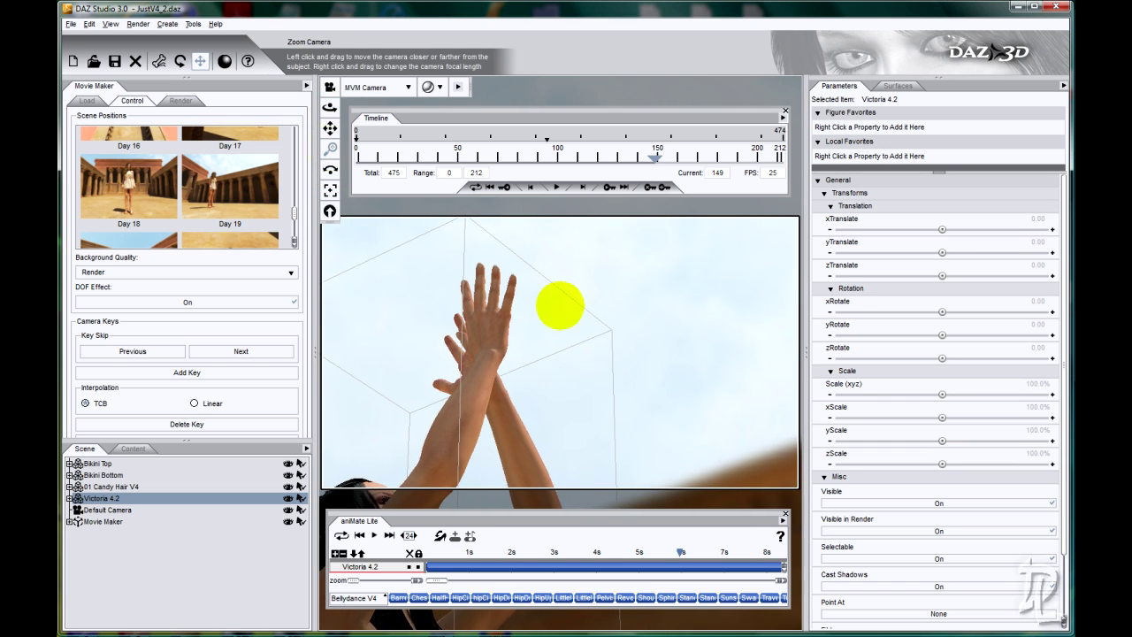
left_click(329, 107)
left_click_drag(560, 304, 558, 303)
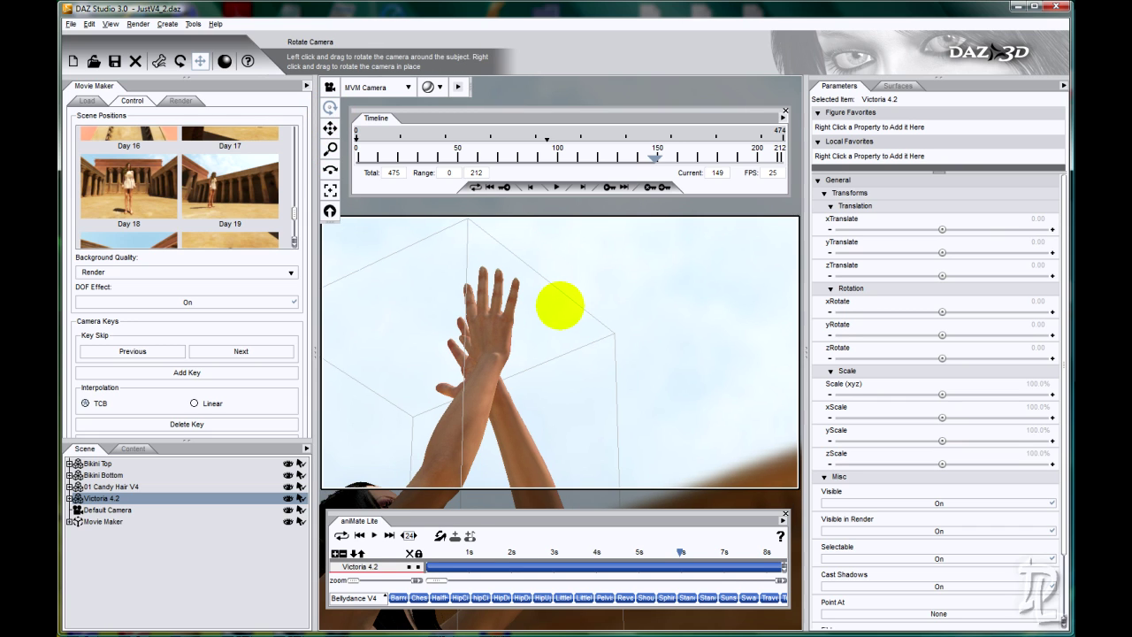
left_click(329, 106)
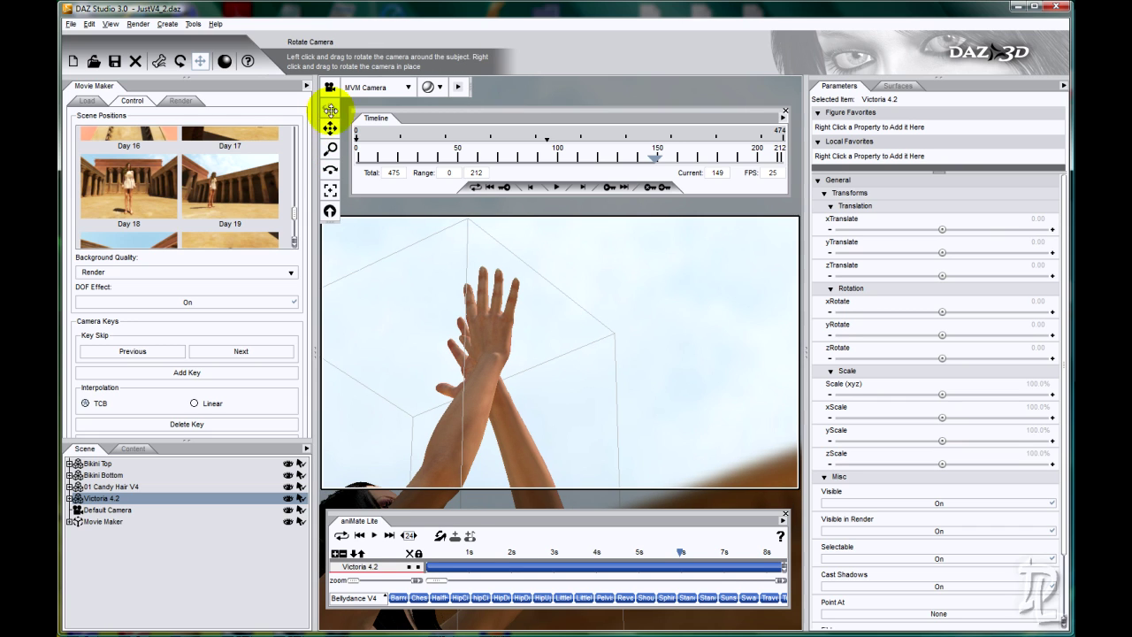
left_click(185, 373)
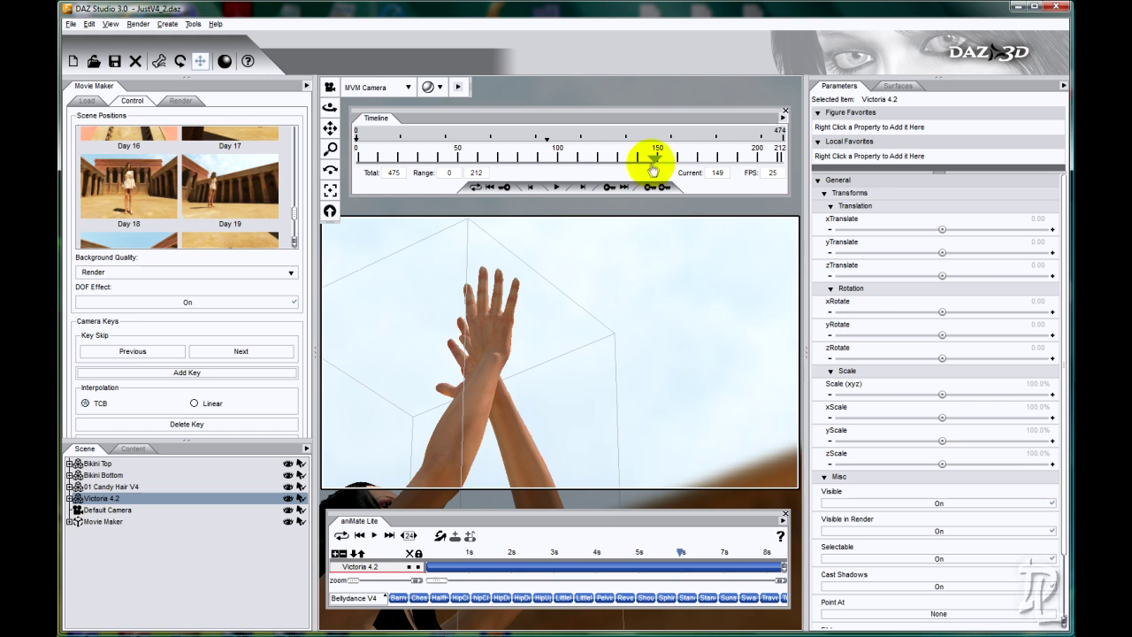
Step: At frame 173, pan, zoom and bank the camera to frame both hands against the sky, and add a camera key
mouse_move(655, 161)
left_mouse_down()
mouse_move(720, 160)
mouse_move(705, 159)
left_mouse_up()
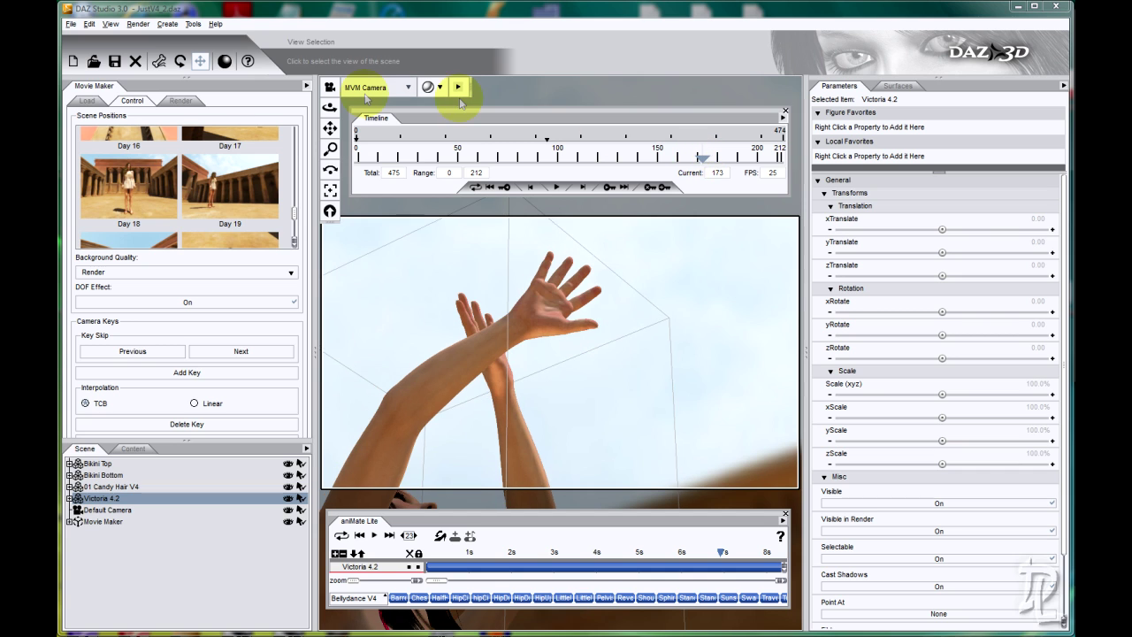
left_click_drag(337, 109, 561, 306)
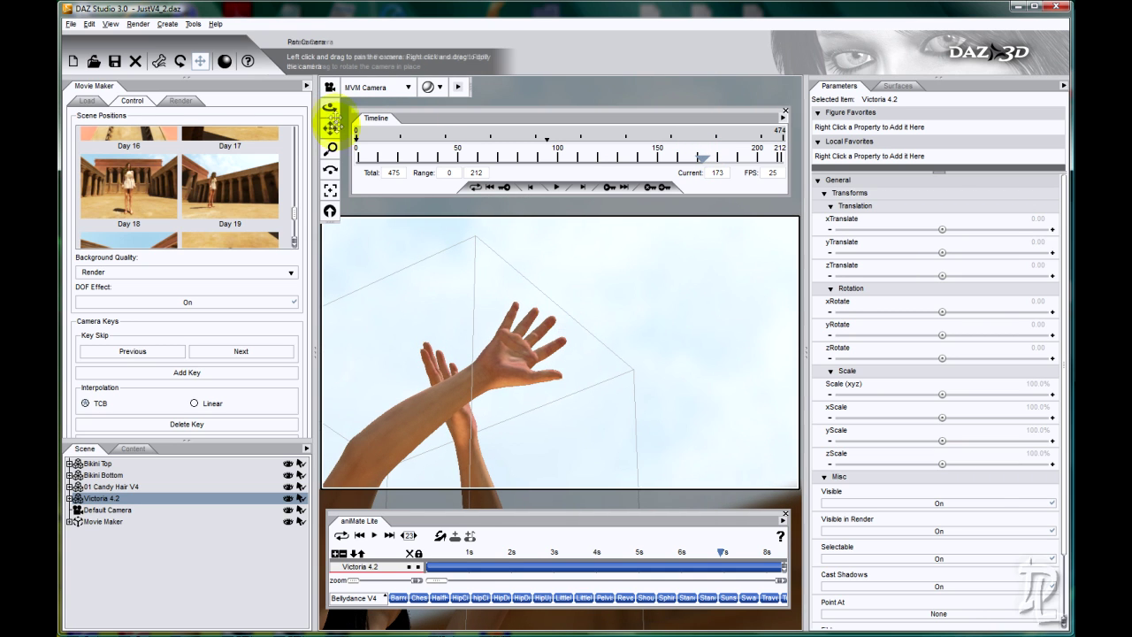
left_click_drag(334, 147, 561, 306)
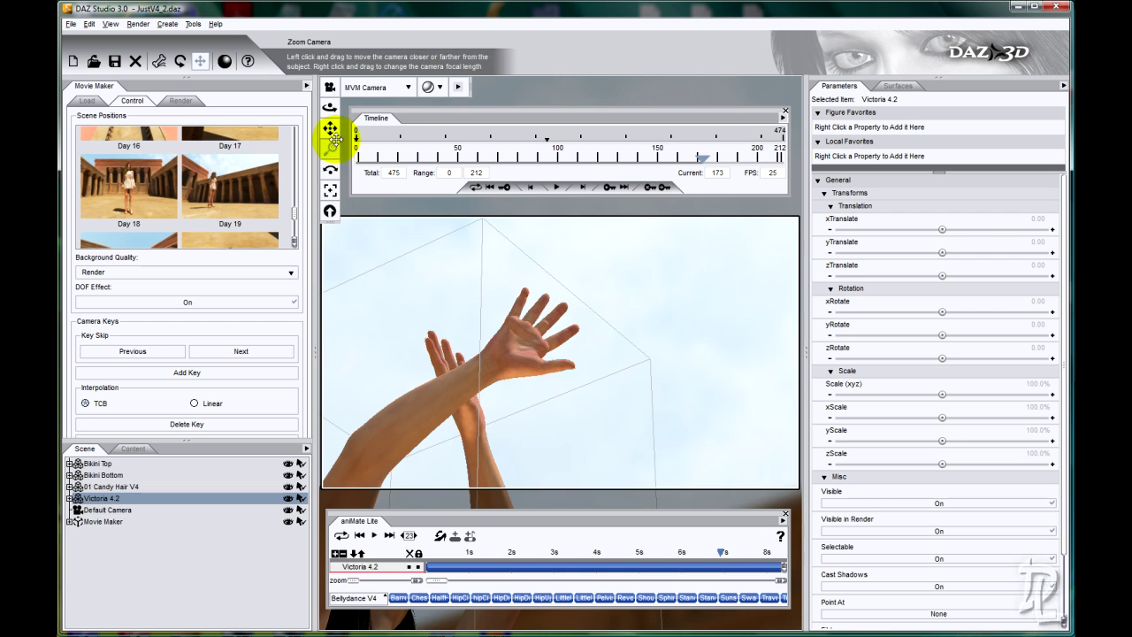
left_click_drag(332, 169, 560, 306)
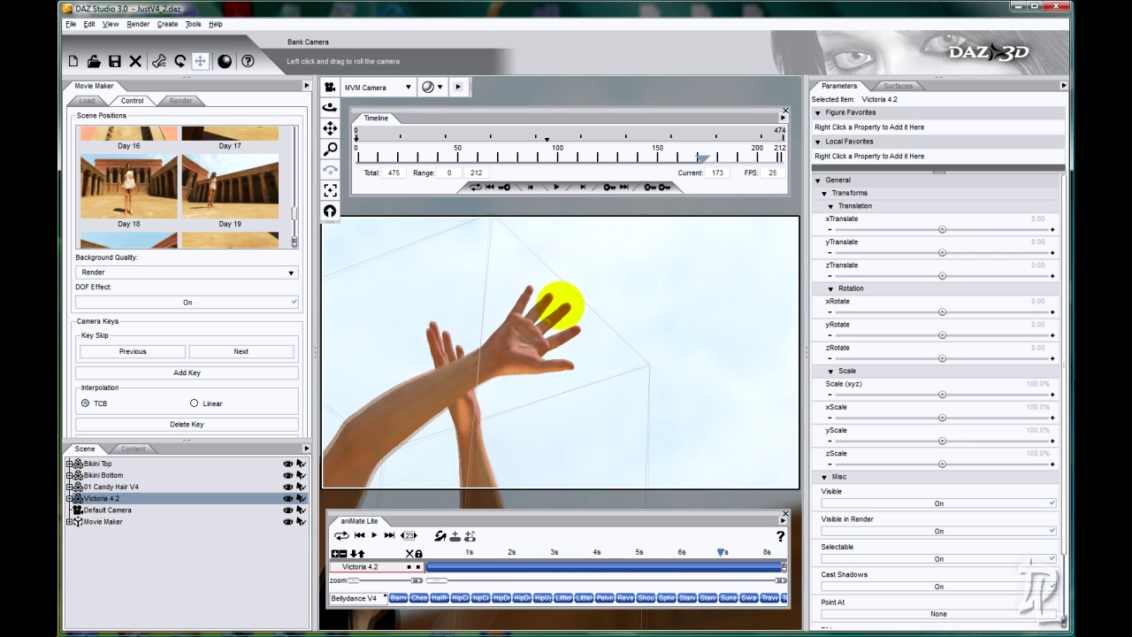
left_click(165, 373)
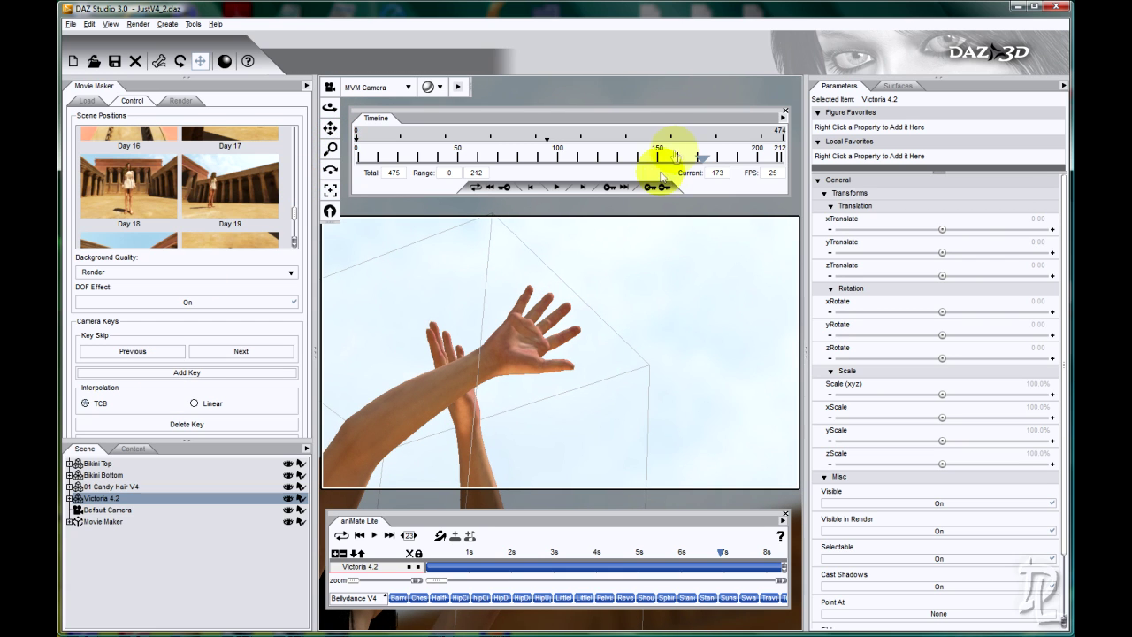
Step: At frame 193, tilt the camera down to Victoria 4.2's face and torso, pull back, bank it slightly, and add a camera key
left_click_drag(701, 162, 741, 159)
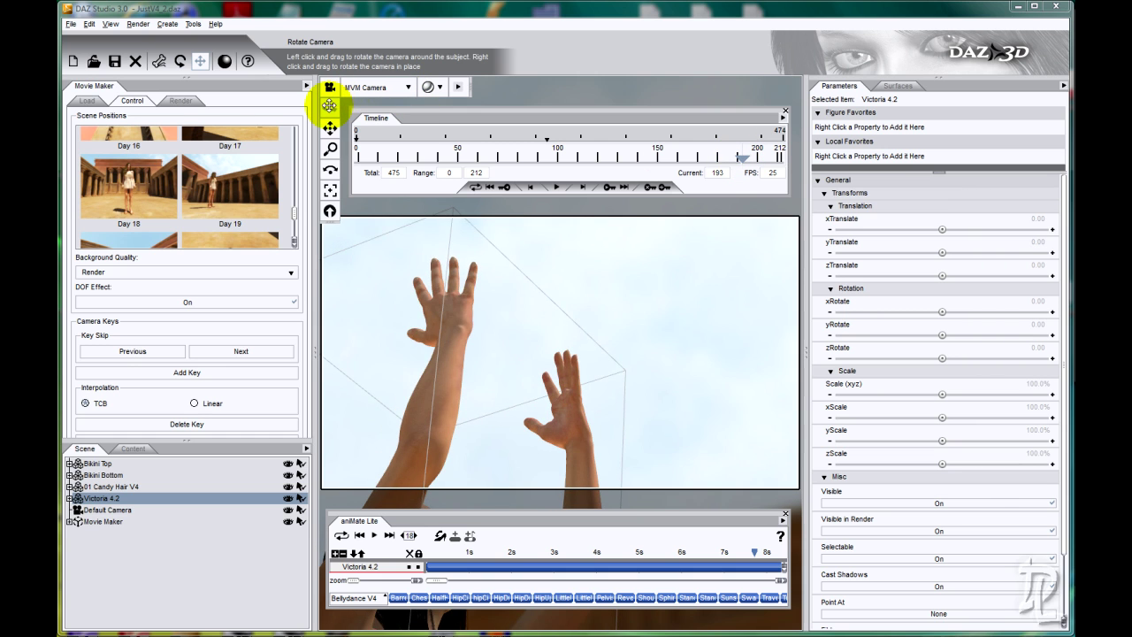
left_click_drag(328, 105, 559, 305)
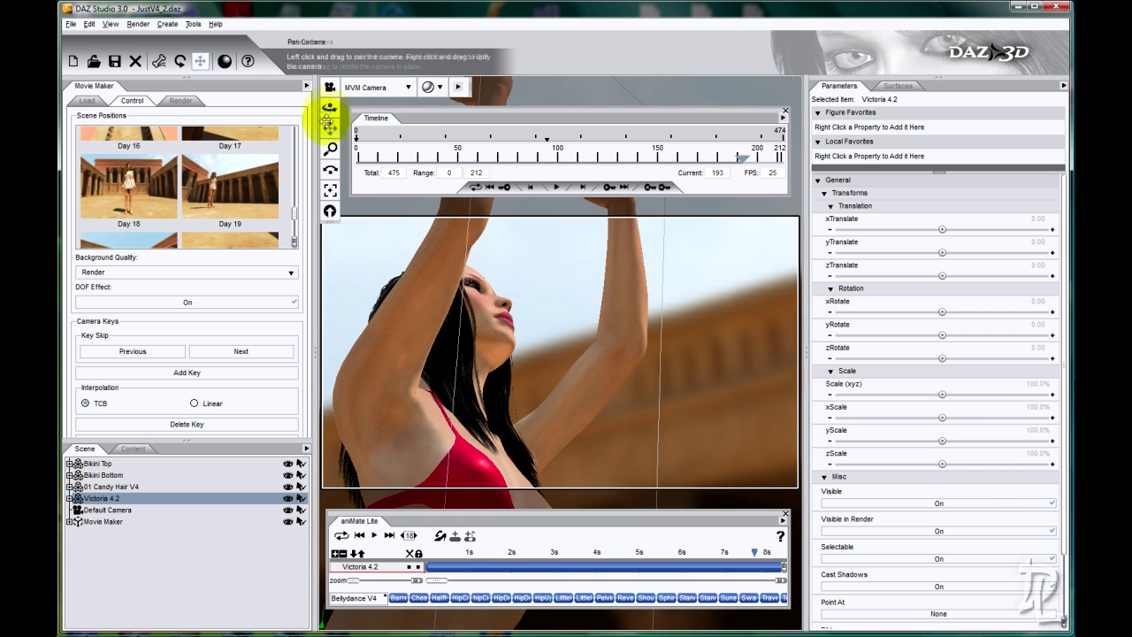
left_click_drag(328, 122, 557, 301)
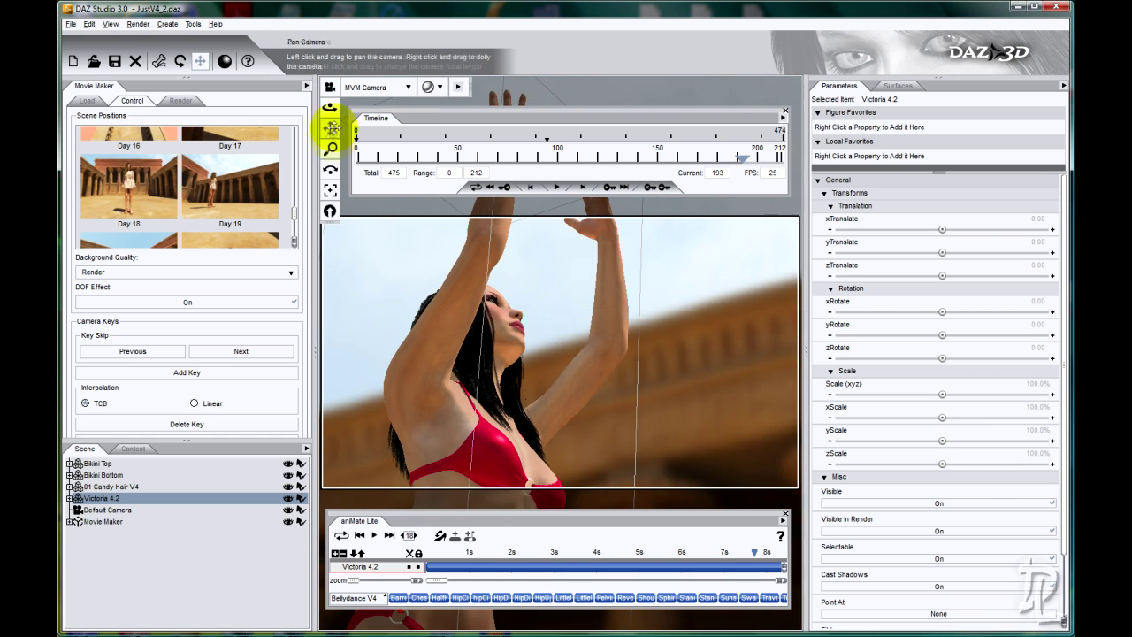
left_click_drag(329, 147, 561, 304)
left_click_drag(330, 107, 482, 292)
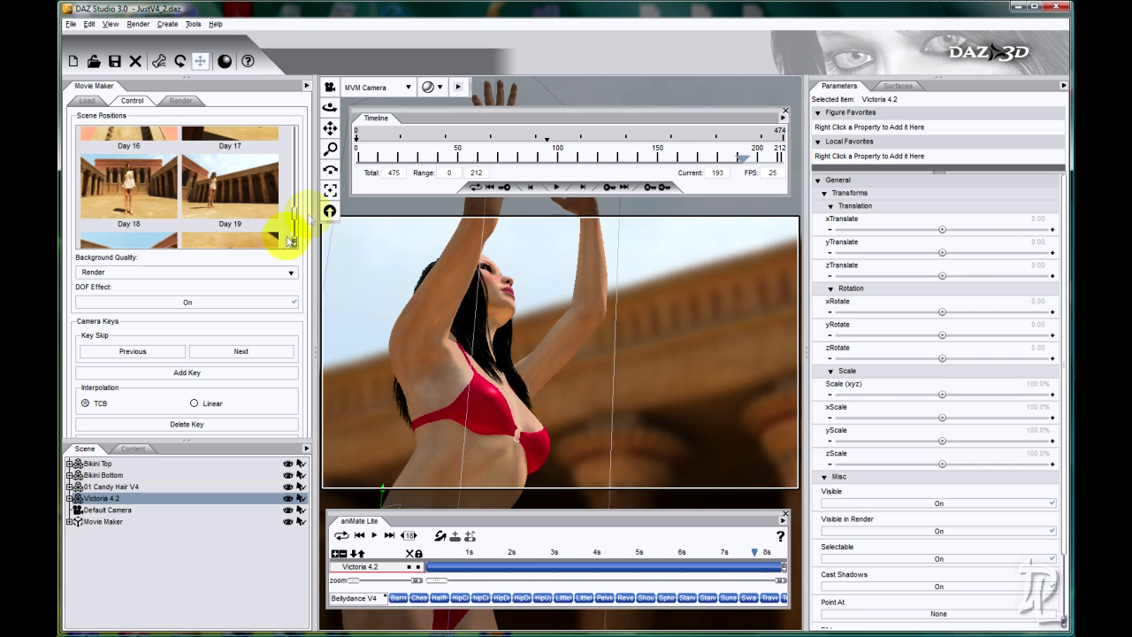
left_click_drag(330, 170, 557, 302)
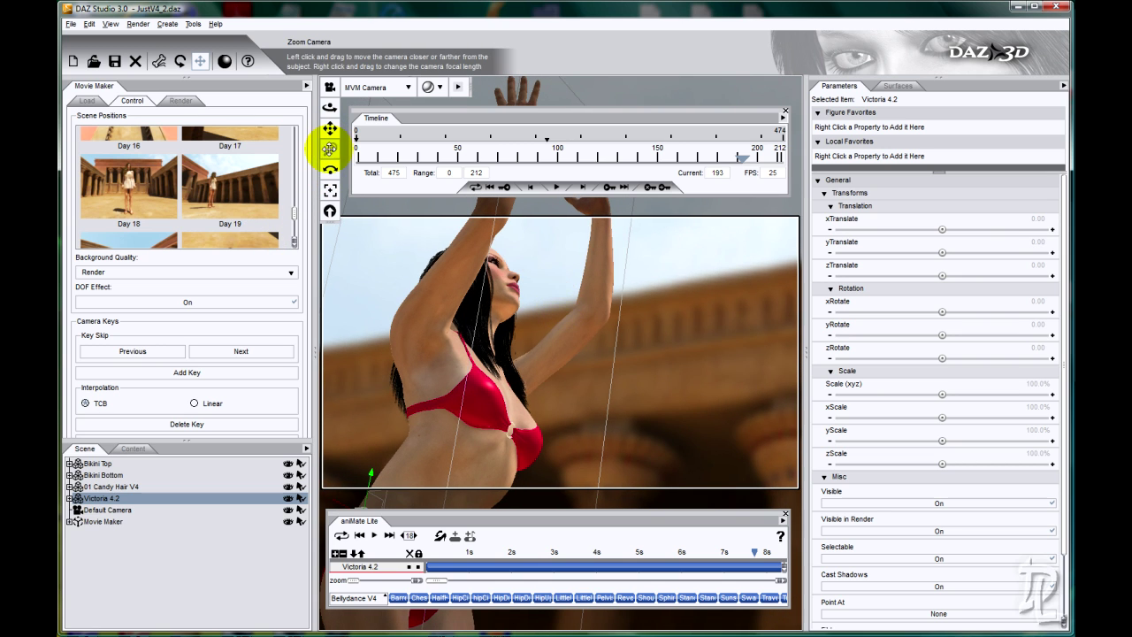
left_click_drag(329, 149, 557, 303)
mouse_move(329, 107)
left_mouse_down()
mouse_move(560, 304)
mouse_move(330, 109)
left_mouse_up()
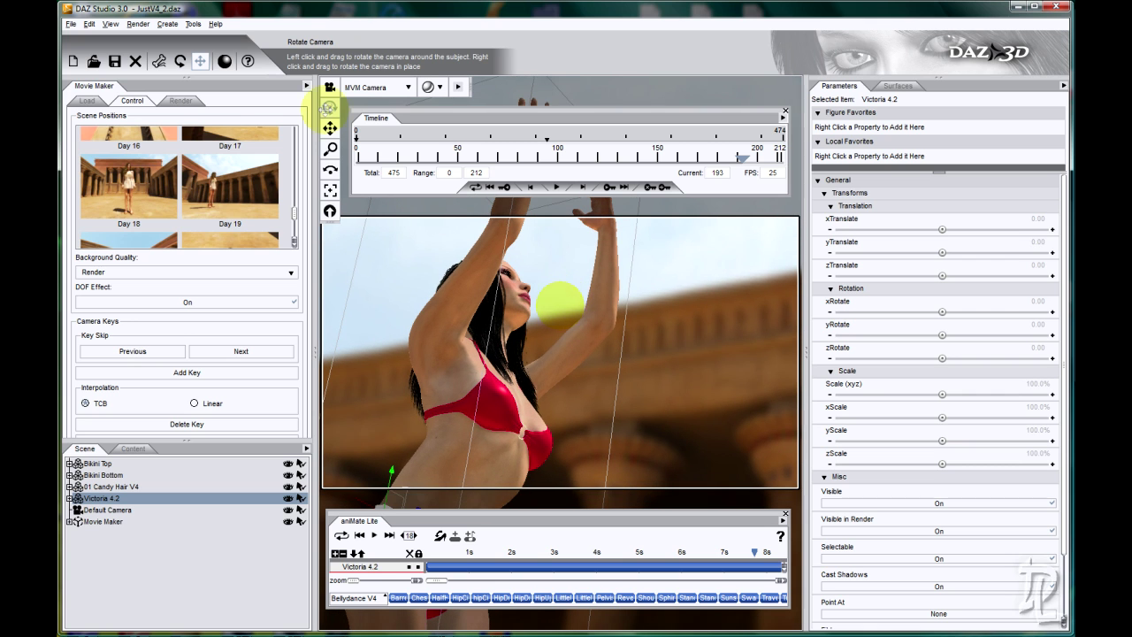
left_click(167, 372)
Step: At frame 212, fine-tune the camera's rotation, zoom and bank to keep the upper body in the shot, and add a camera key
left_click_drag(743, 165, 793, 161)
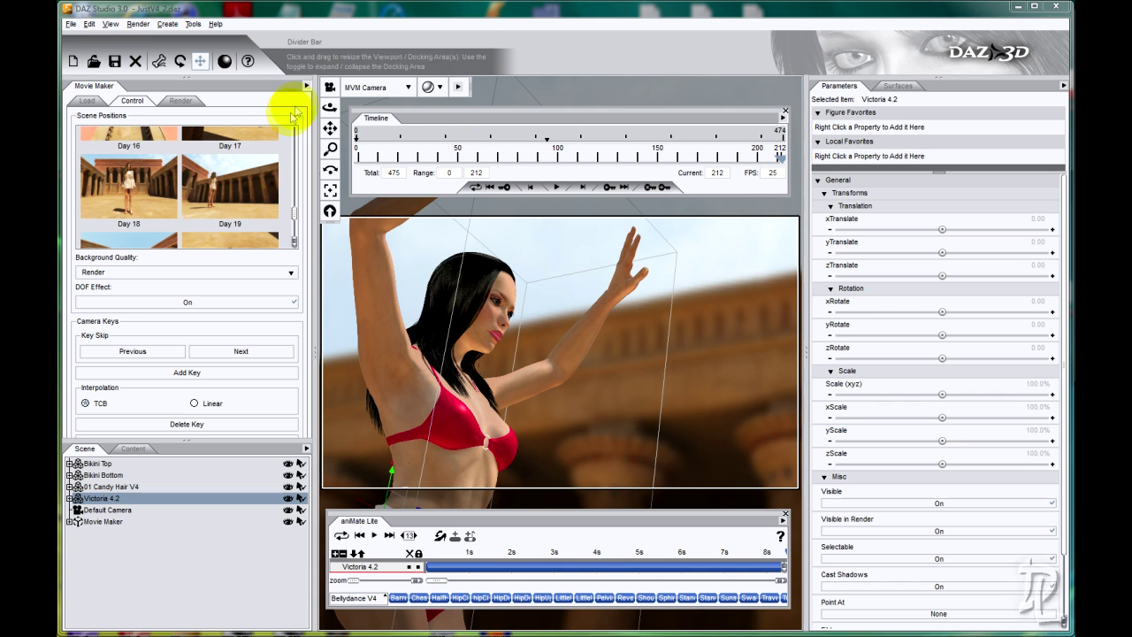
left_click_drag(329, 148, 559, 303)
left_click(329, 107)
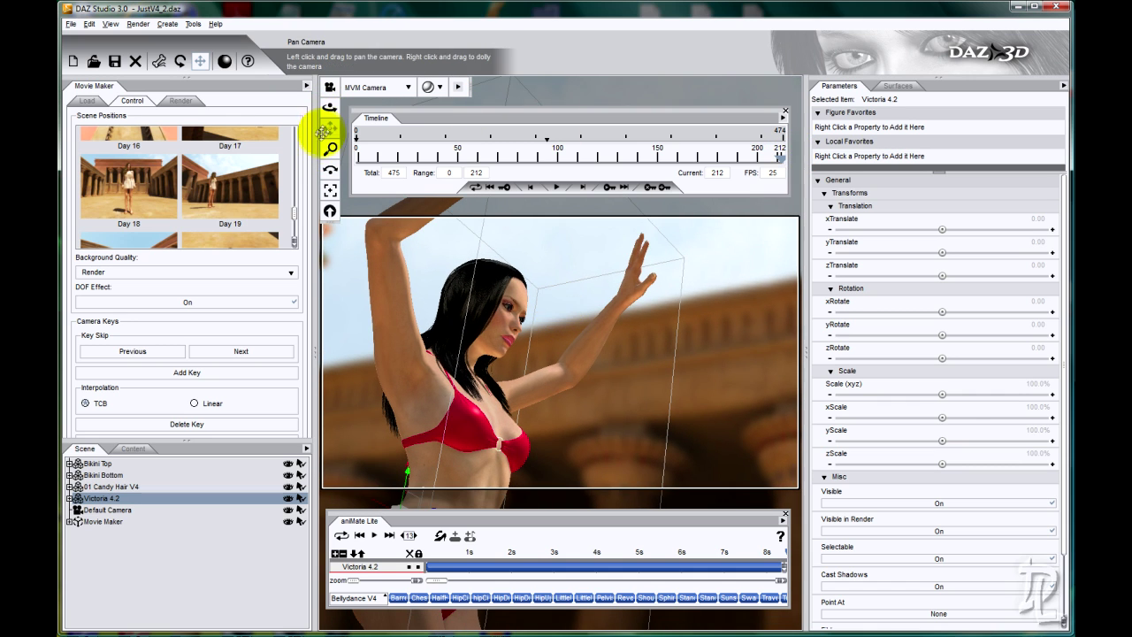
left_click(329, 150)
left_click_drag(555, 305, 557, 296)
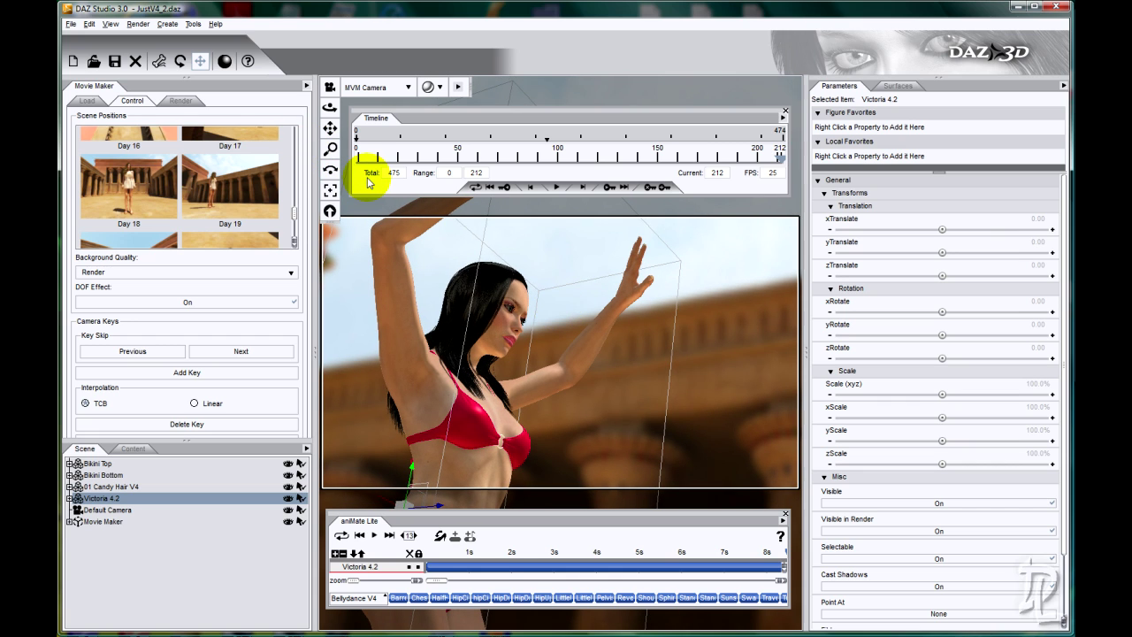
left_click(329, 107)
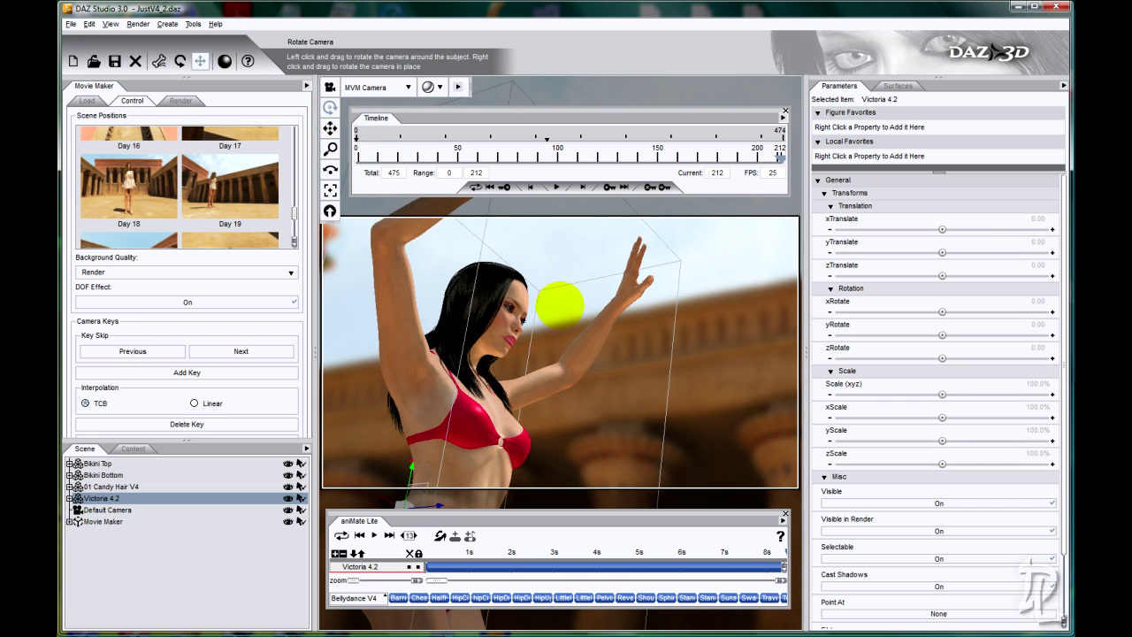
left_click_drag(559, 305, 559, 306)
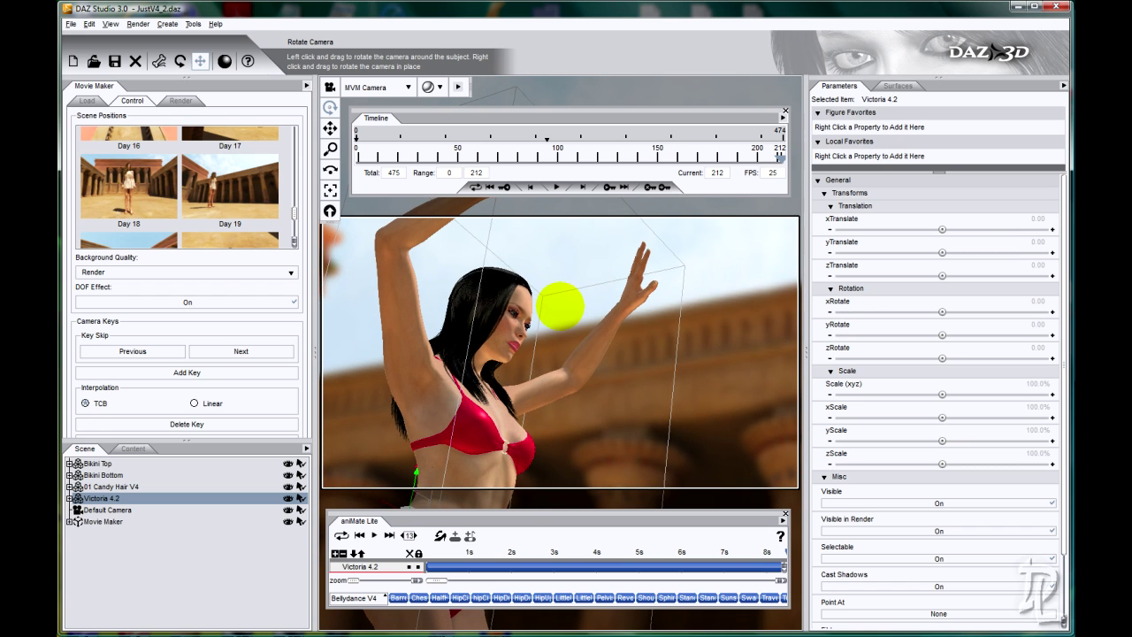
left_click(333, 149)
left_click_drag(330, 149, 560, 305)
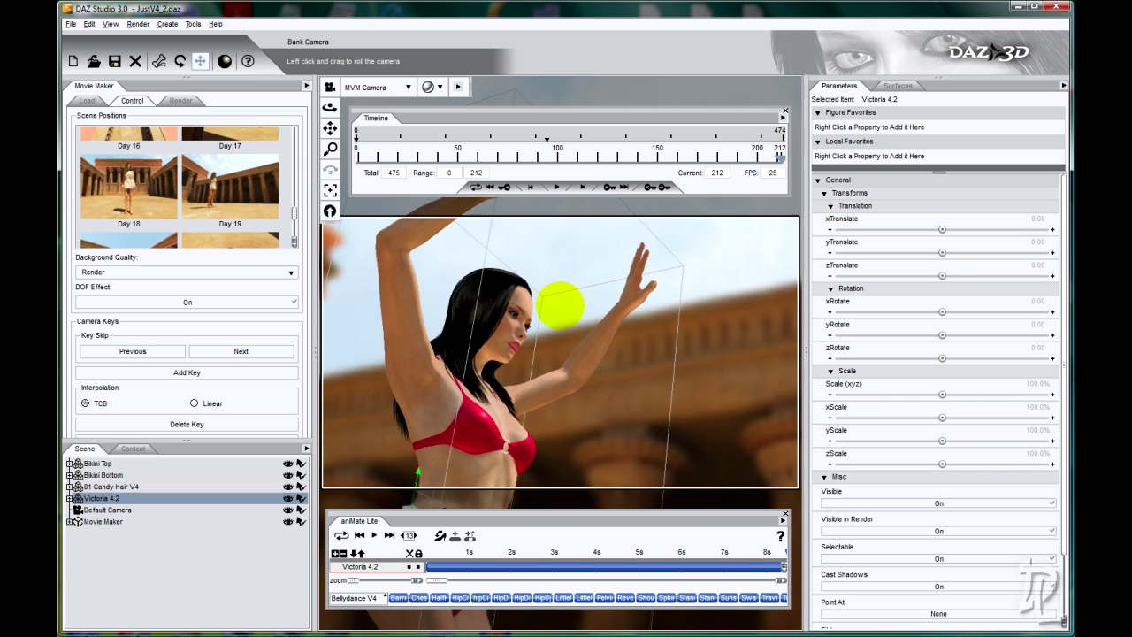
left_click(336, 169)
left_click(140, 371)
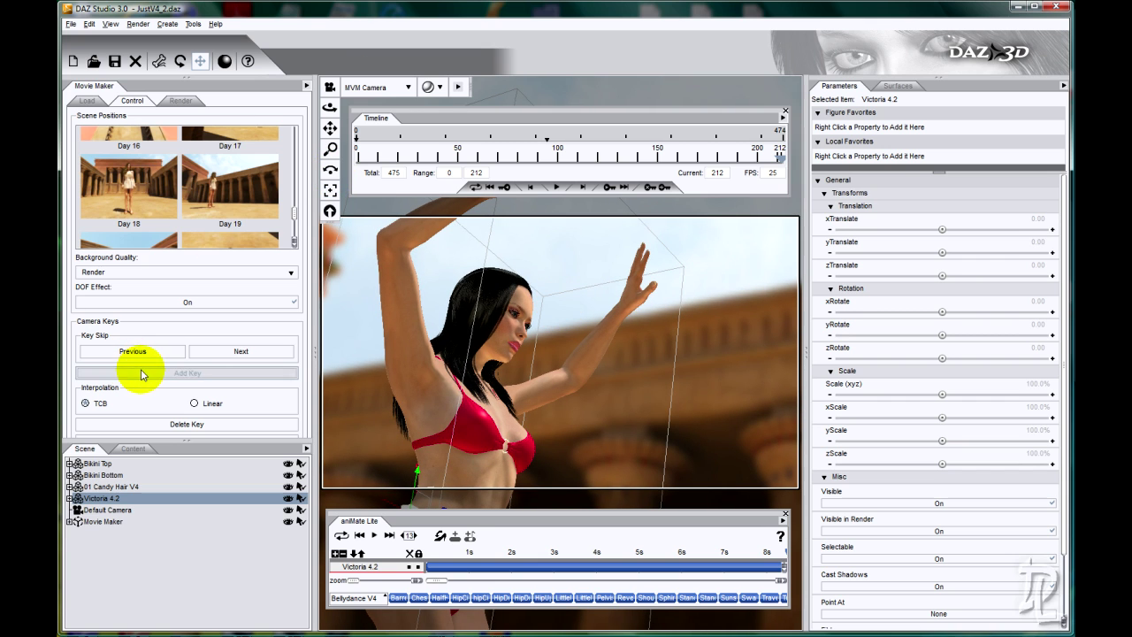
Step: Play the animation from frame 0 and scrub through to frame 212 to review the keyframed camera moves
left_click_drag(778, 159, 493, 159)
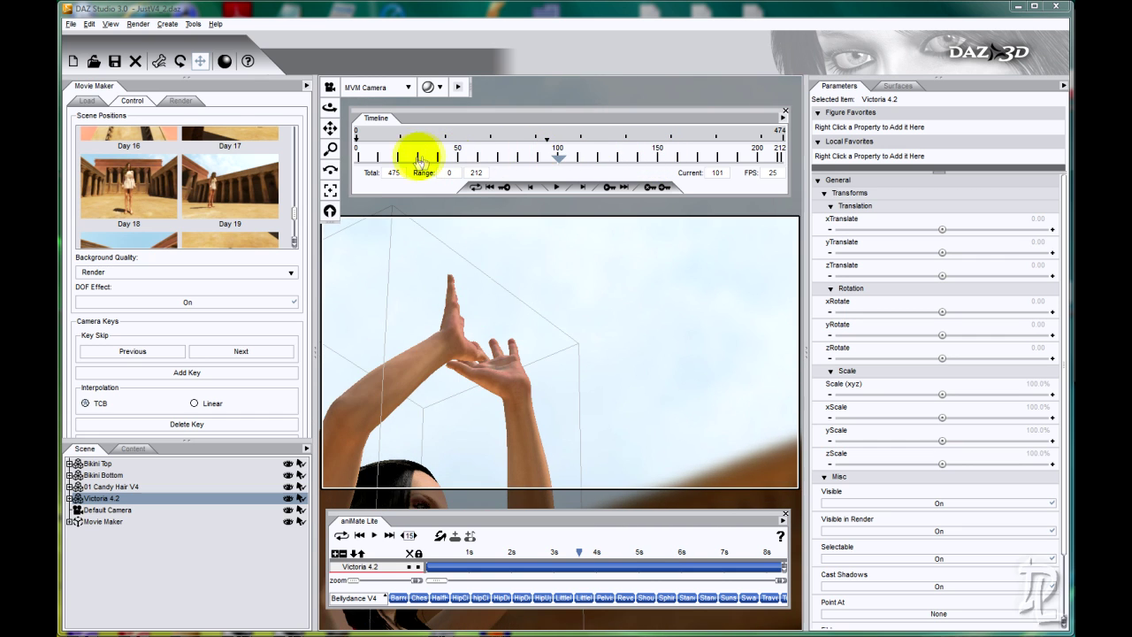
left_click_drag(347, 159, 338, 164)
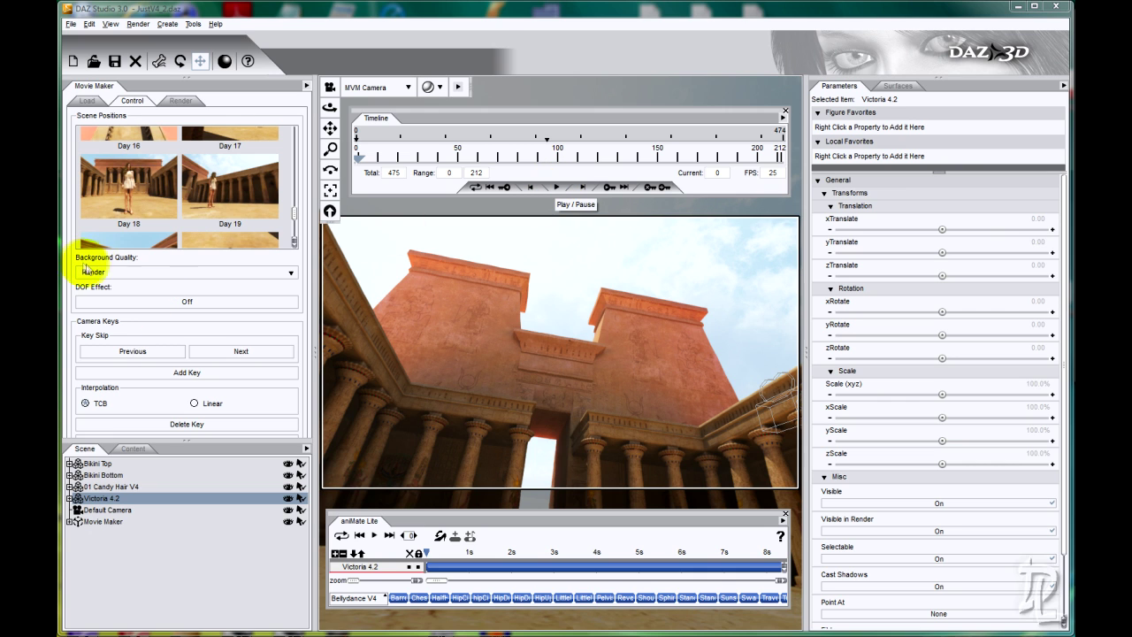
left_click(556, 186)
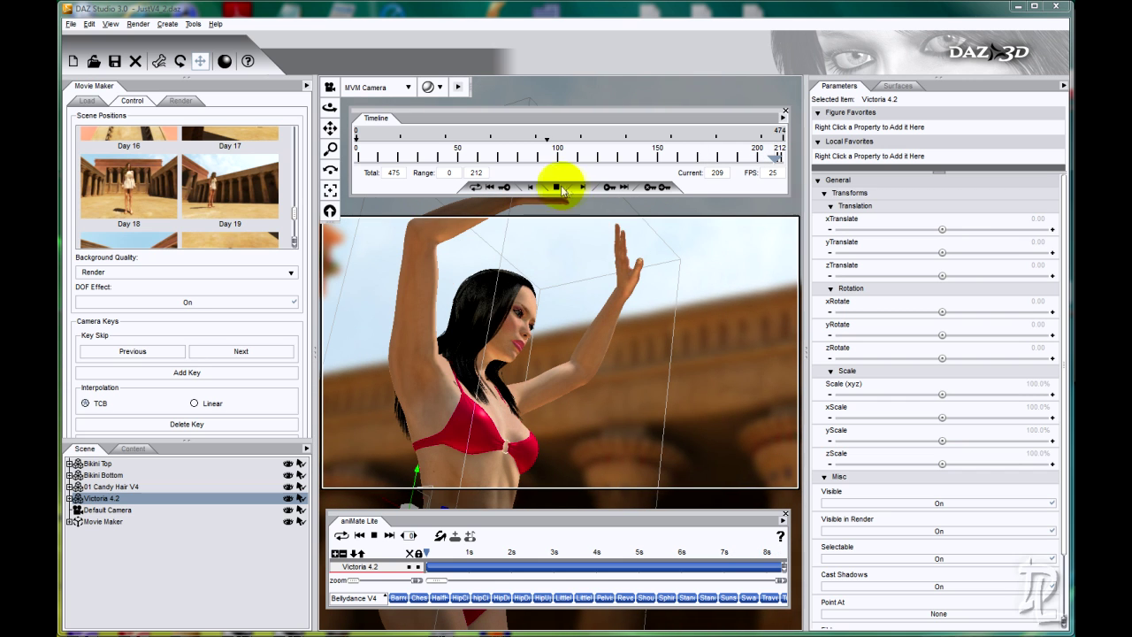
left_click(556, 187)
left_click_drag(446, 159, 499, 161)
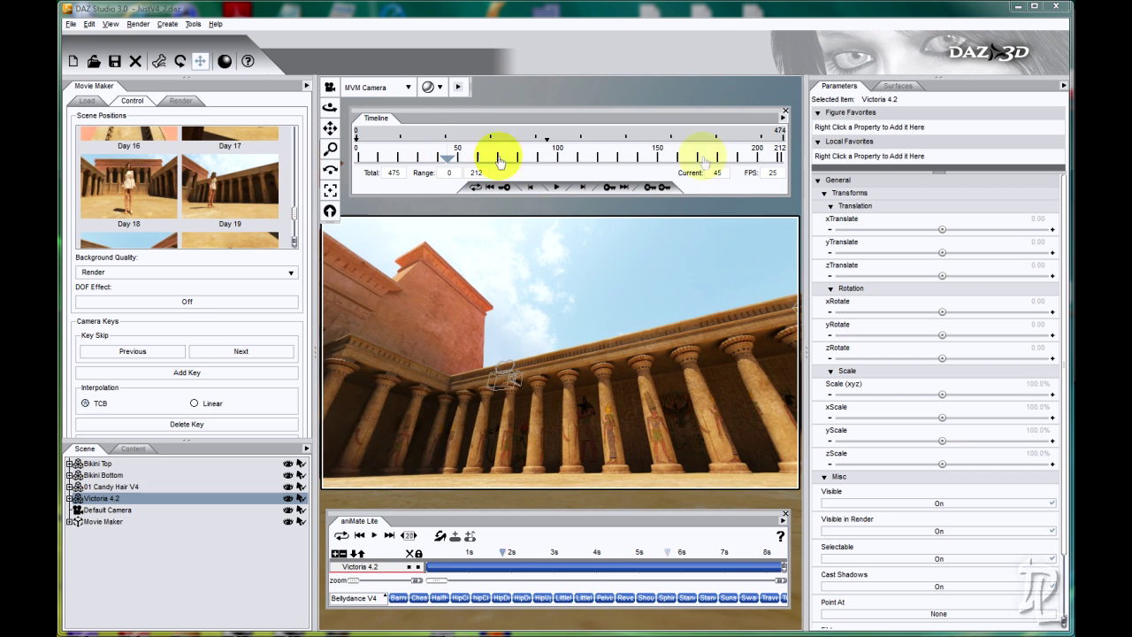
left_click_drag(719, 157, 784, 159)
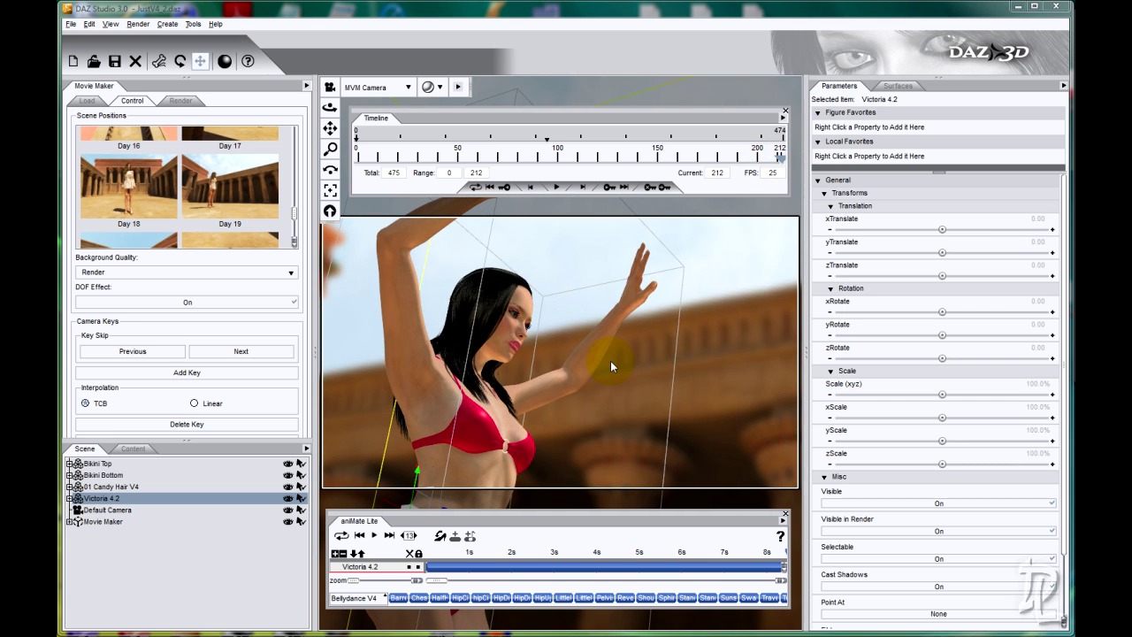